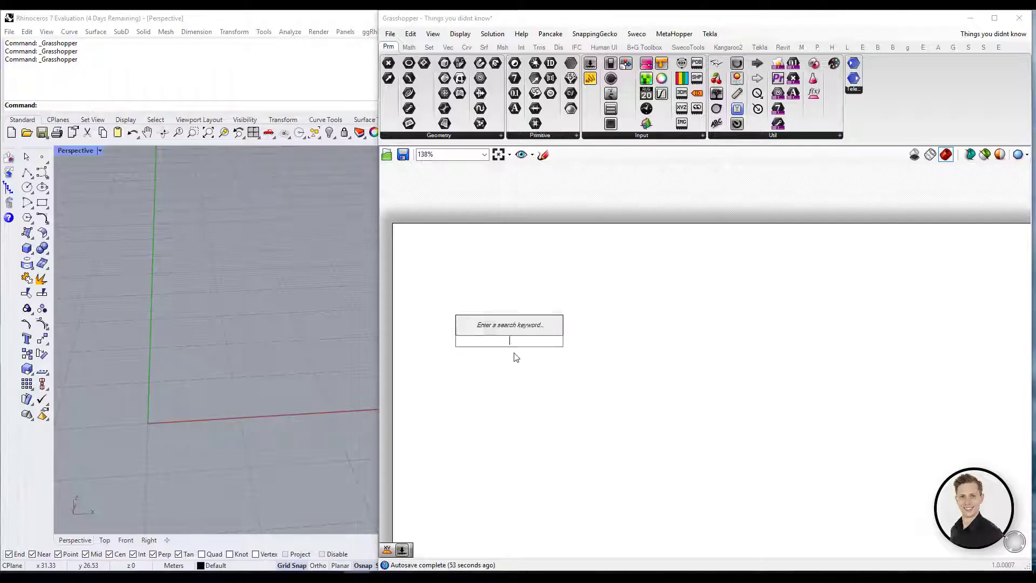
- Add a Construct Point whose X, Y and Z all come from a slider set to 5
{"action": "type", "text": "constr"}
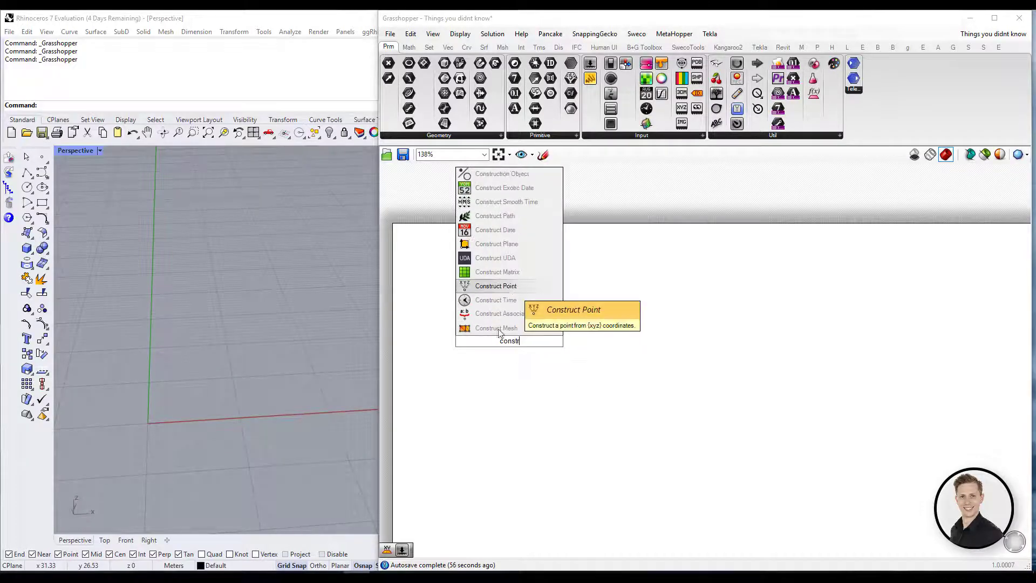
{"action": "key", "text": "Return"}
{"action": "left_click_drag", "start_coordinate": [574, 286], "coordinate": [612, 286]}
{"action": "double_click", "coordinate": [438, 300]}
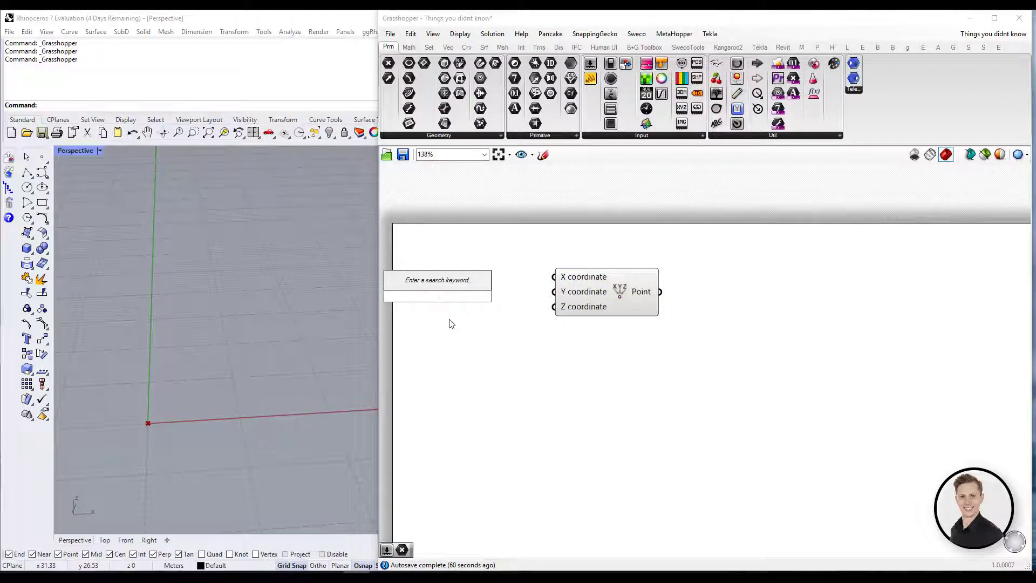
{"action": "type", "text": "5"}
{"action": "key", "text": "Return"}
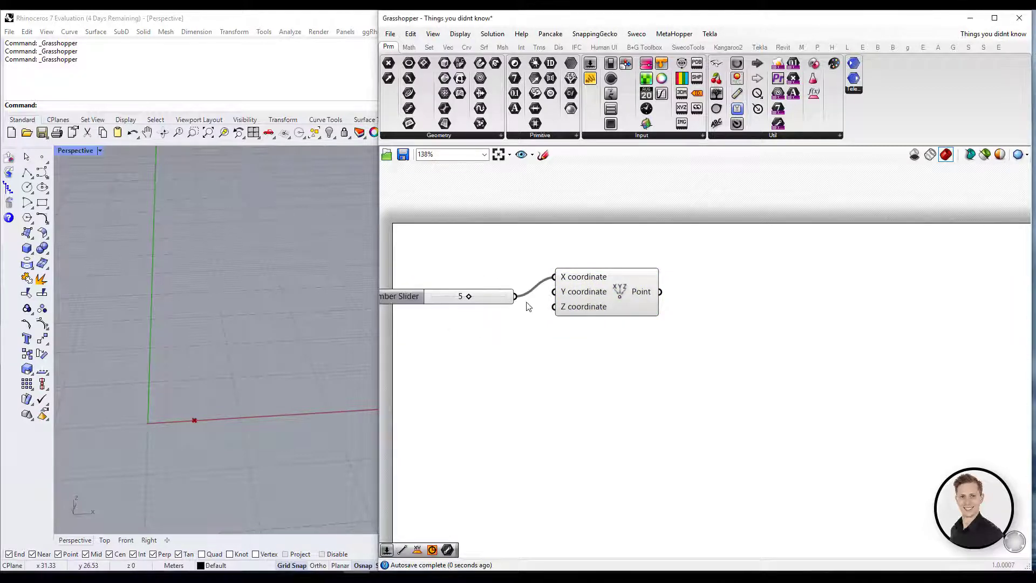
{"action": "left_click", "coordinate": [637, 315]}
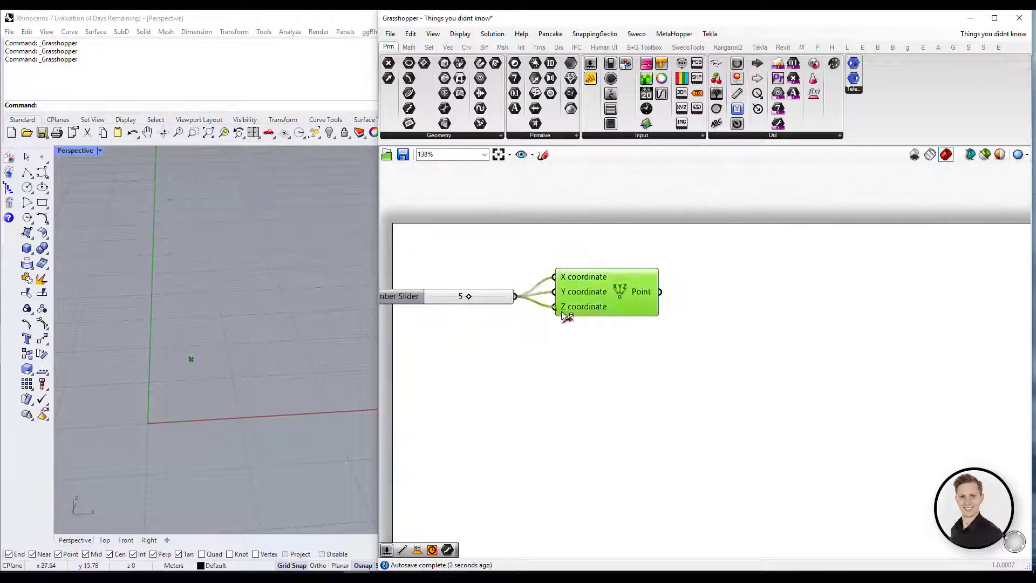
{"action": "right_click_drag", "start_coordinate": [273, 380], "coordinate": [254, 345]}
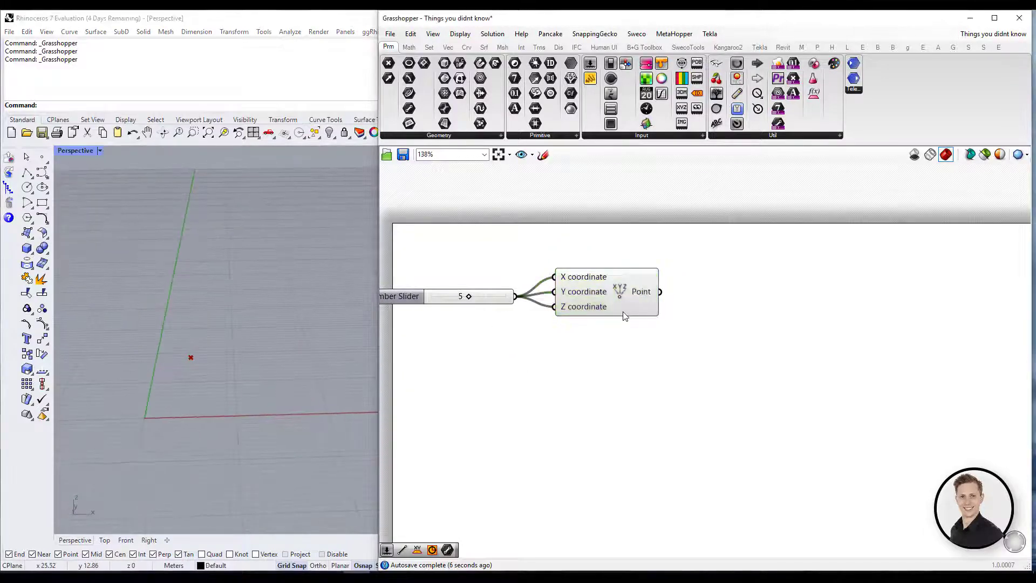
- Add a second Construct Point driven in X, Y and Z by a slider set to 25
{"action": "double_click", "coordinate": [592, 385]}
{"action": "type", "text": "con"}
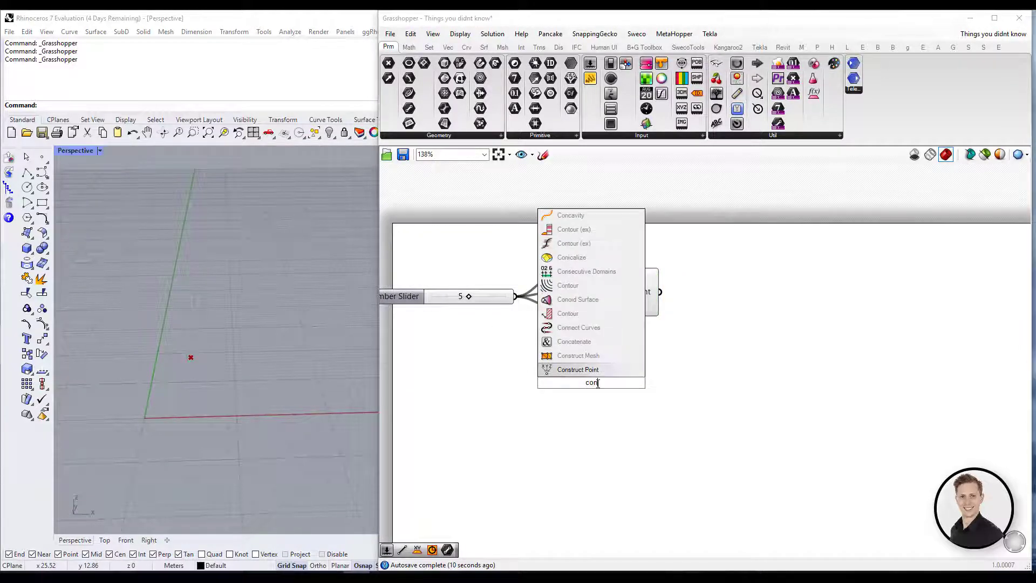
{"action": "key", "text": "Return"}
{"action": "double_click", "coordinate": [417, 396]}
{"action": "type", "text": "25"}
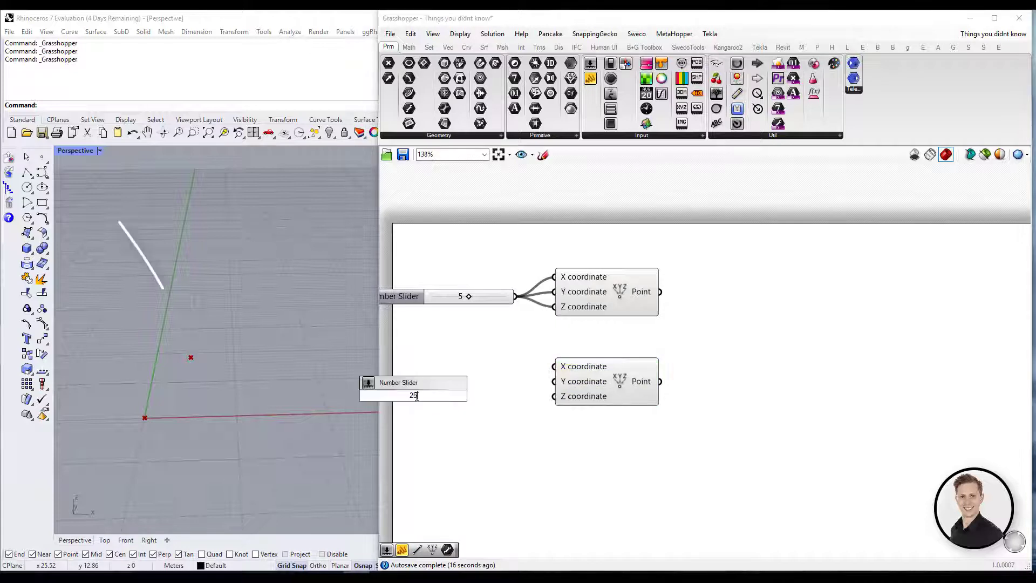
{"action": "key", "text": "Return"}
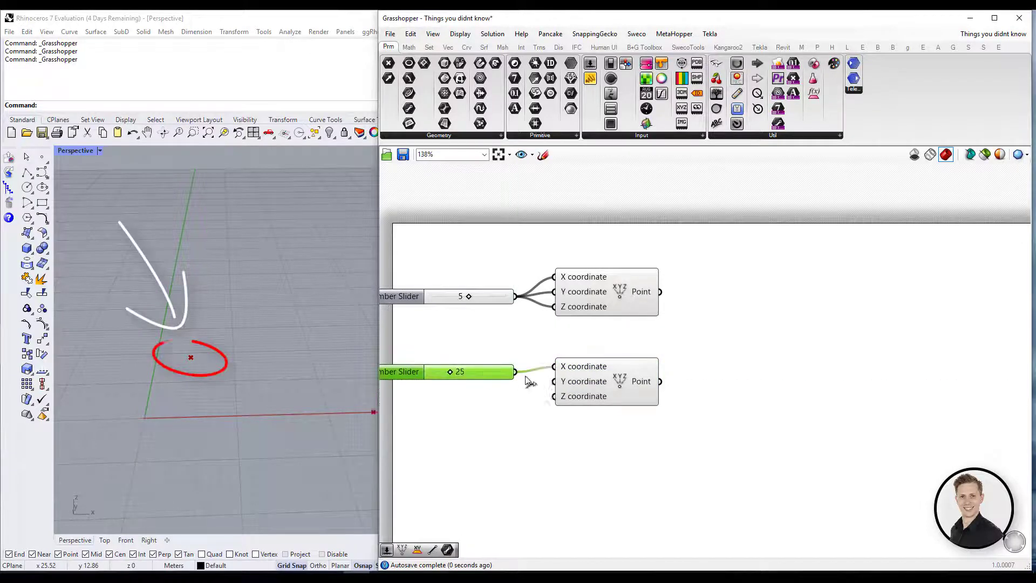
{"action": "left_click_drag", "start_coordinate": [500, 378], "coordinate": [509, 388]}
{"action": "mouse_move", "coordinate": [334, 270]}
{"action": "right_mouse_down"}
{"action": "mouse_move", "coordinate": [358, 246]}
{"action": "mouse_move", "coordinate": [247, 329]}
{"action": "mouse_move", "coordinate": [259, 325]}
{"action": "right_mouse_up"}
{"action": "key", "text": "ctrl+a"}
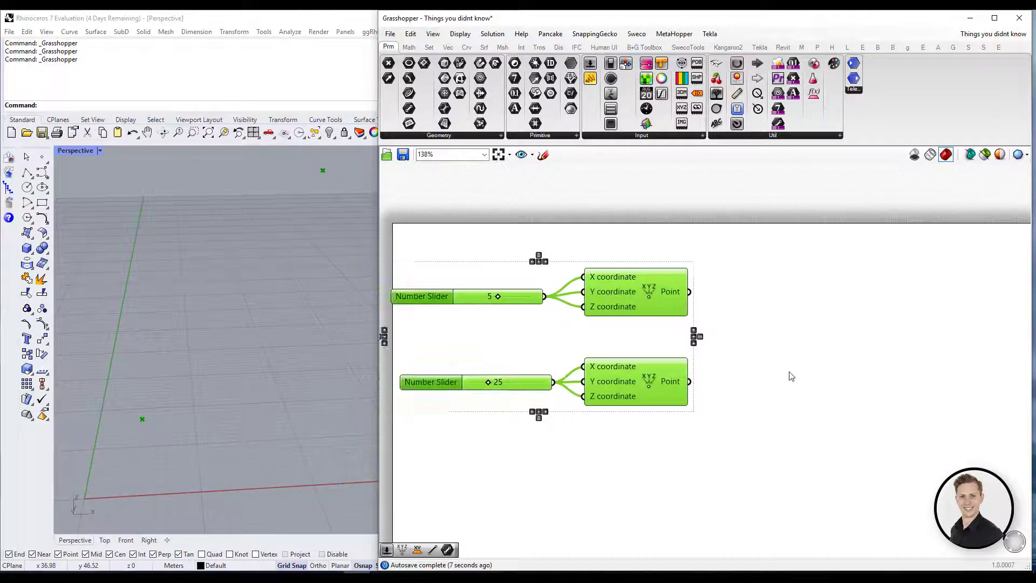
- Add a Circle component above the first point's components
{"action": "left_click", "coordinate": [791, 375]}
{"action": "right_click_drag", "start_coordinate": [770, 287], "coordinate": [745, 303]}
{"action": "double_click", "coordinate": [749, 303]}
{"action": "type", "text": "sirc"}
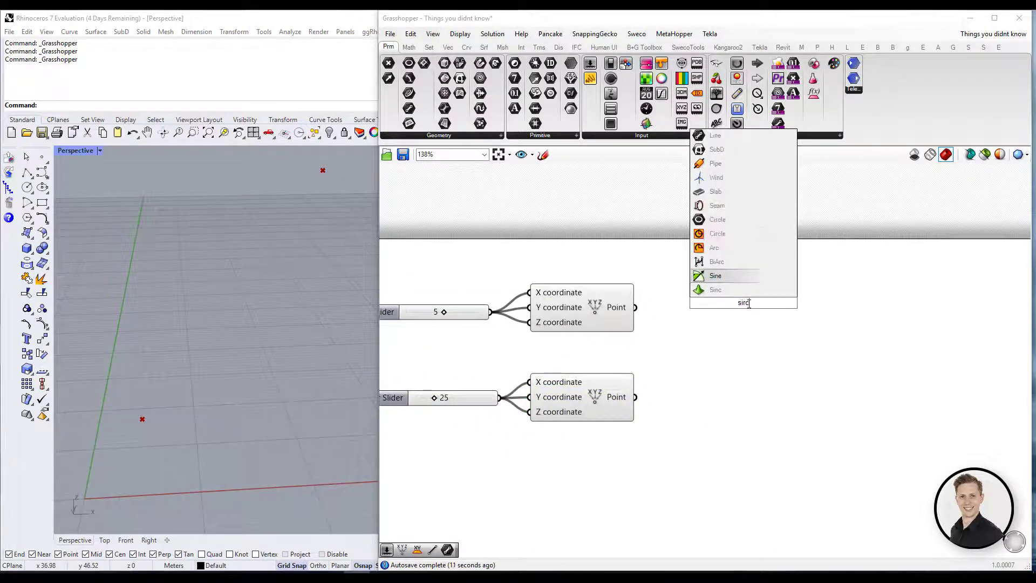
{"action": "key", "text": "Return"}
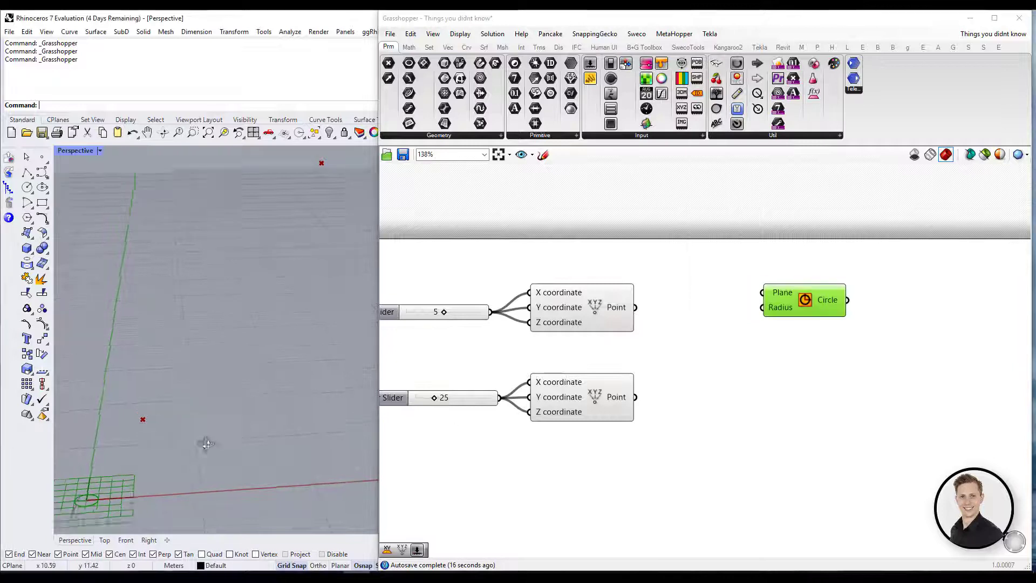
{"action": "right_click_drag", "start_coordinate": [205, 442], "coordinate": [125, 478]}
{"action": "left_click_drag", "start_coordinate": [782, 293], "coordinate": [817, 273]}
- Wire an XY Plane into the Circle's Plane input and add a radius slider set to 3
{"action": "double_click", "coordinate": [680, 301]}
{"action": "type", "text": "plane"}
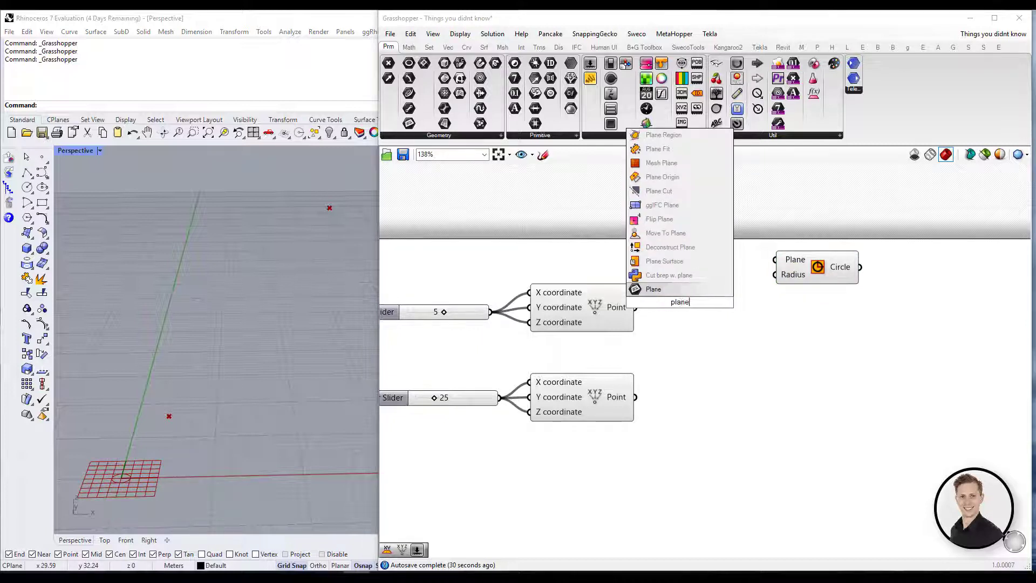
{"action": "type", "text": " x"}
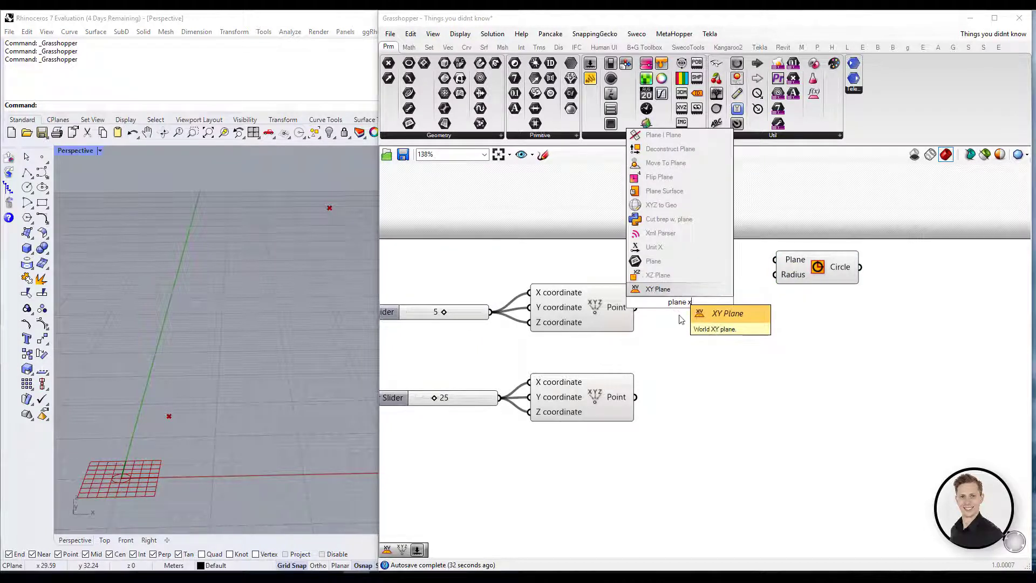
{"action": "key", "text": "Return"}
{"action": "left_click_drag", "start_coordinate": [668, 308], "coordinate": [645, 256]}
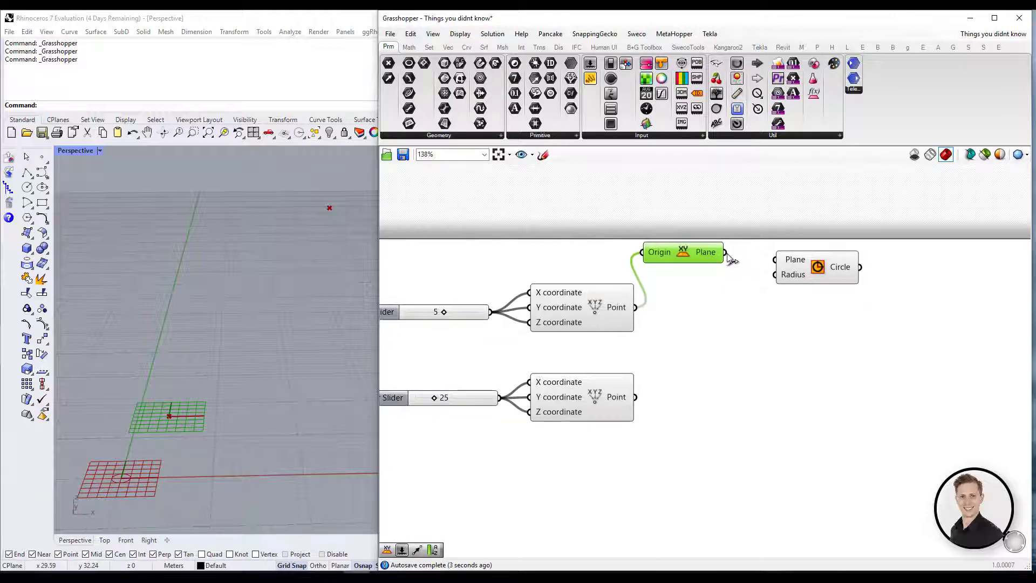
{"action": "left_click_drag", "start_coordinate": [731, 259], "coordinate": [776, 259]}
{"action": "double_click", "coordinate": [717, 294]}
{"action": "type", "text": "3"}
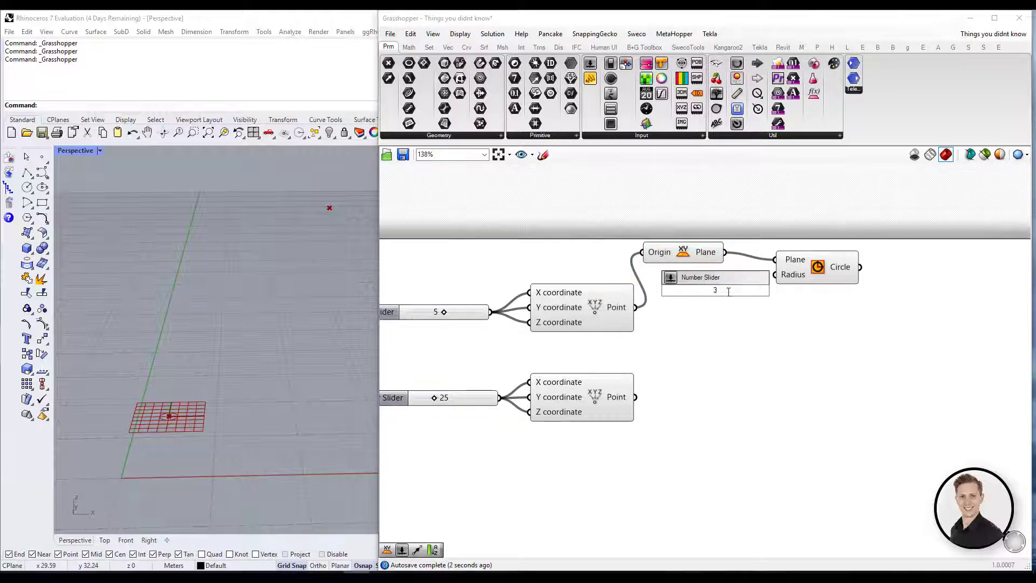
{"action": "key", "text": "Return"}
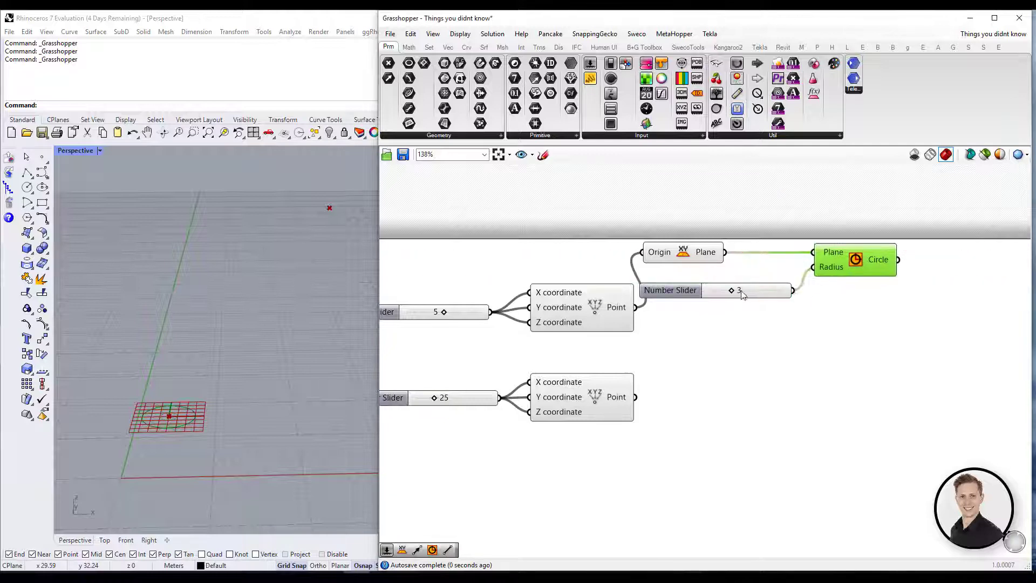
- Hide and then re-show the XY Plane's Rhino preview from the middle-click radial menu
{"action": "left_click", "coordinate": [742, 294]}
{"action": "left_click", "coordinate": [855, 261]}
{"action": "left_click", "coordinate": [696, 252]}
{"action": "middle_click", "coordinate": [698, 252]}
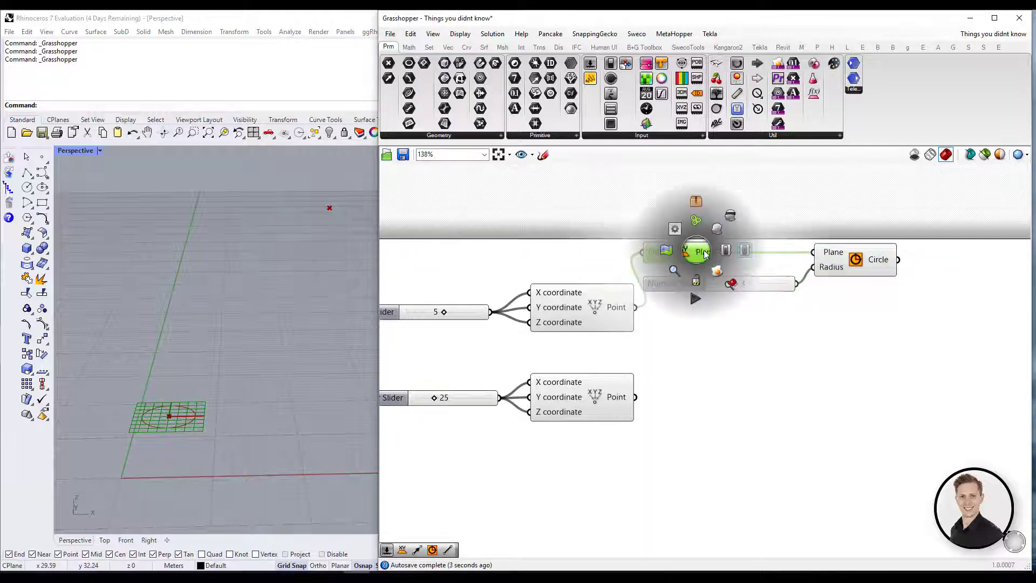
{"action": "left_click", "coordinate": [734, 243]}
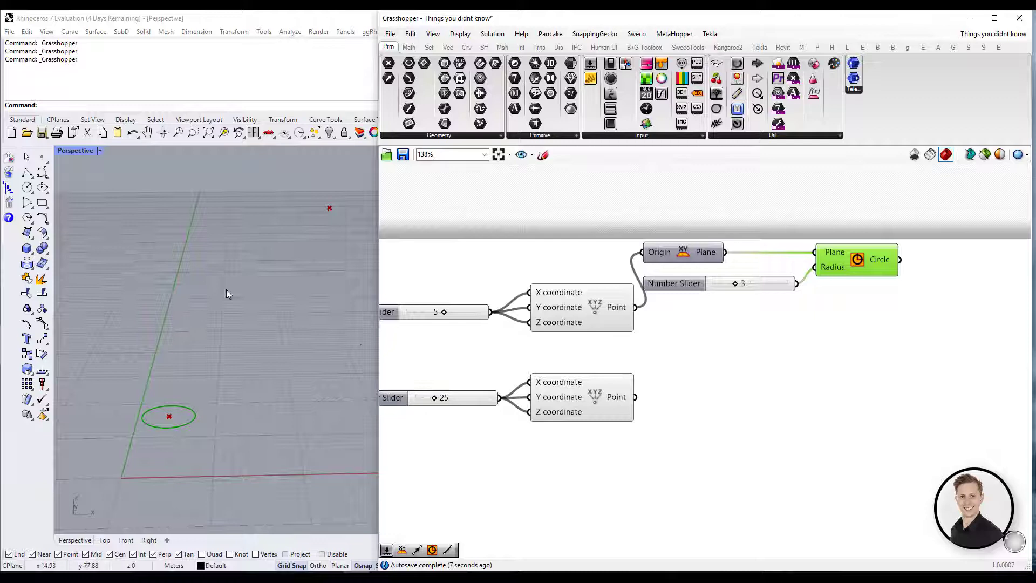
{"action": "left_click", "coordinate": [709, 254]}
{"action": "middle_click", "coordinate": [709, 253]}
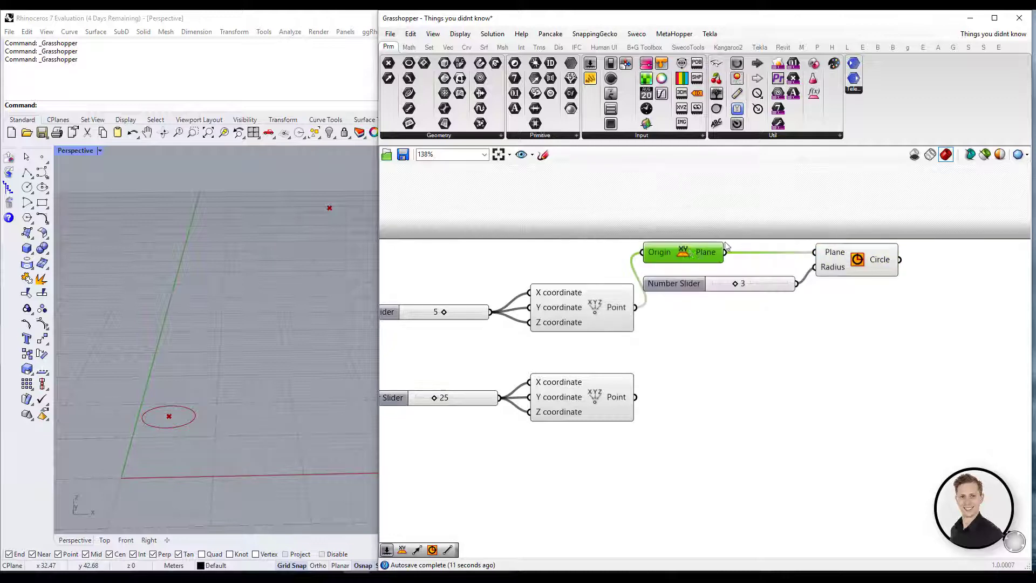
{"action": "middle_click", "coordinate": [710, 255]}
{"action": "left_click", "coordinate": [714, 253]}
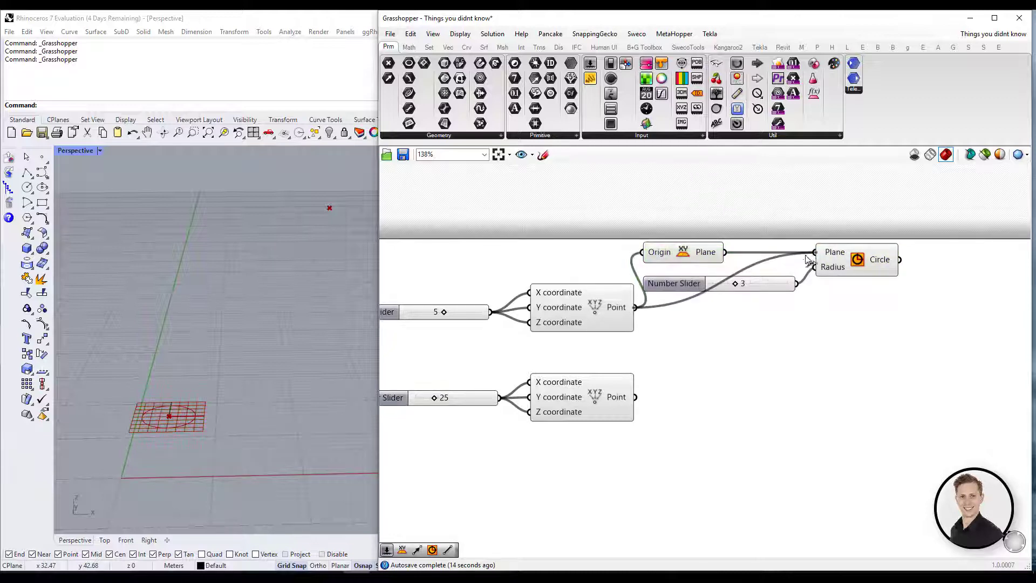
- Delete the XY Plane component and move the radius slider up beside the Circle
{"action": "left_click", "coordinate": [702, 262]}
{"action": "key", "text": "Delete"}
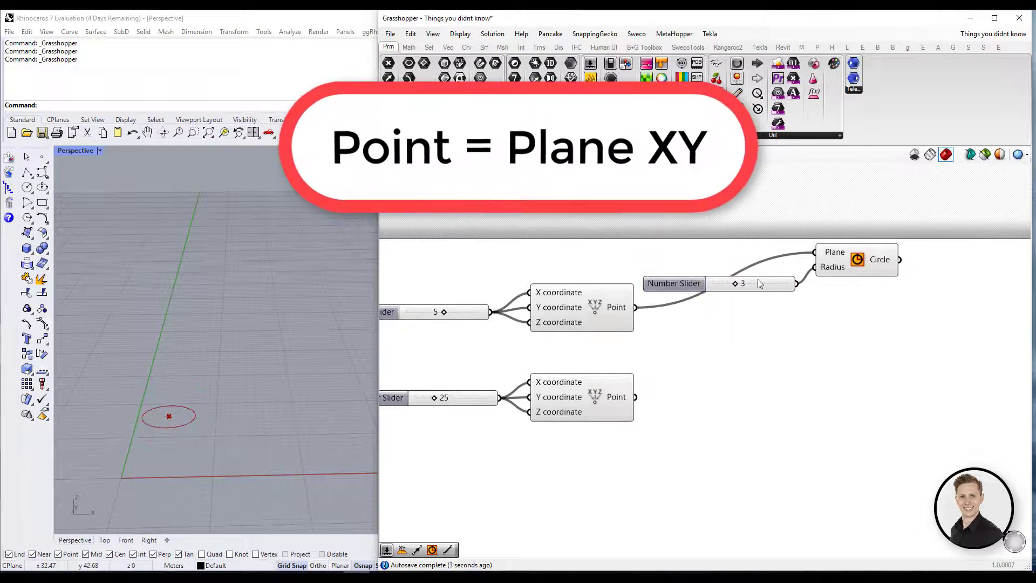
{"action": "left_click_drag", "start_coordinate": [762, 288], "coordinate": [771, 281]}
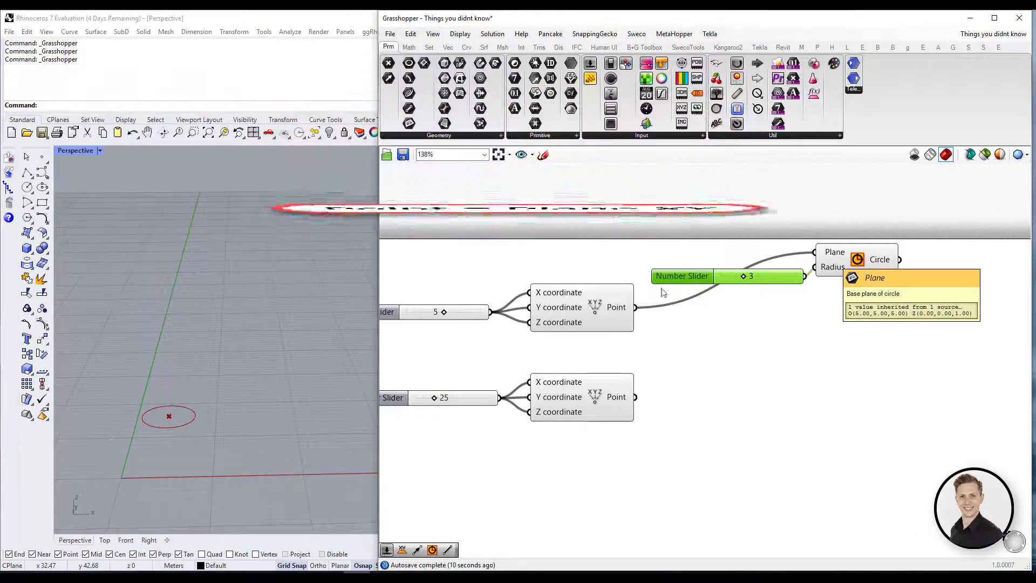
{"action": "mouse_move", "coordinate": [179, 378]}
{"action": "right_mouse_down"}
{"action": "mouse_move", "coordinate": [162, 412]}
{"action": "mouse_move", "coordinate": [143, 411]}
{"action": "right_mouse_up"}
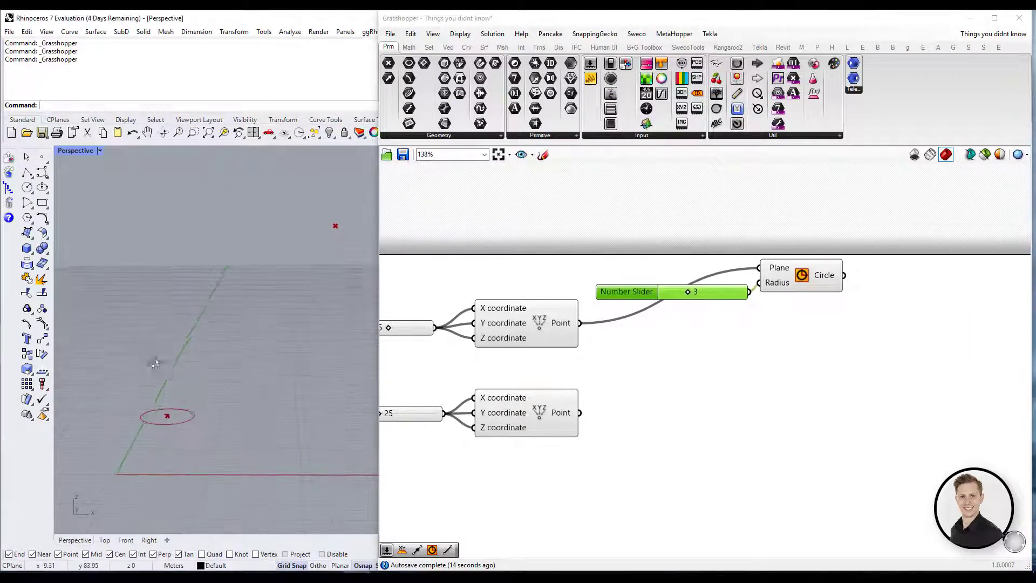
- Add a Line component with the first point wired into its start
{"action": "left_click", "coordinate": [658, 373]}
{"action": "double_click", "coordinate": [665, 379]}
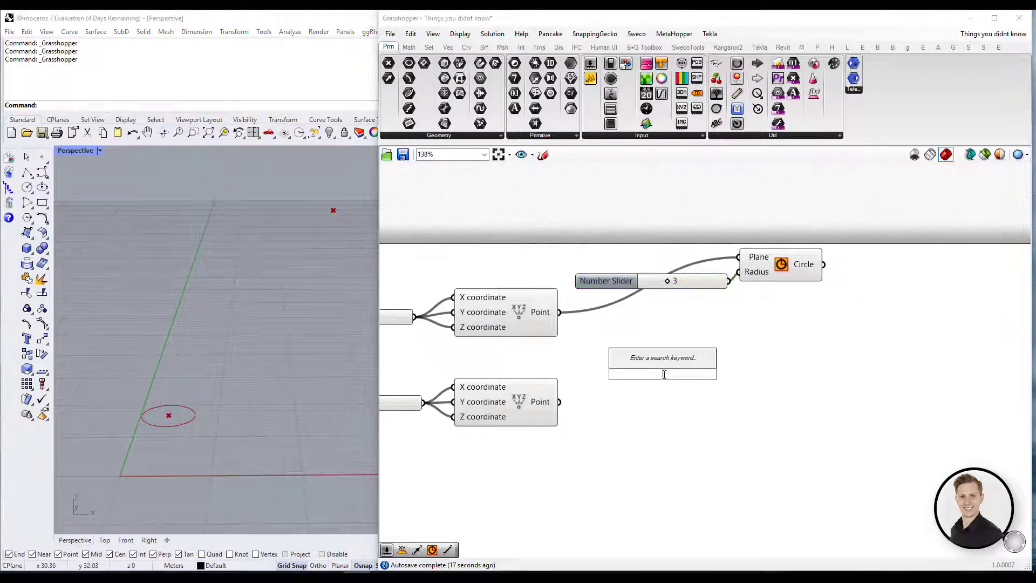
{"action": "type", "text": "line"}
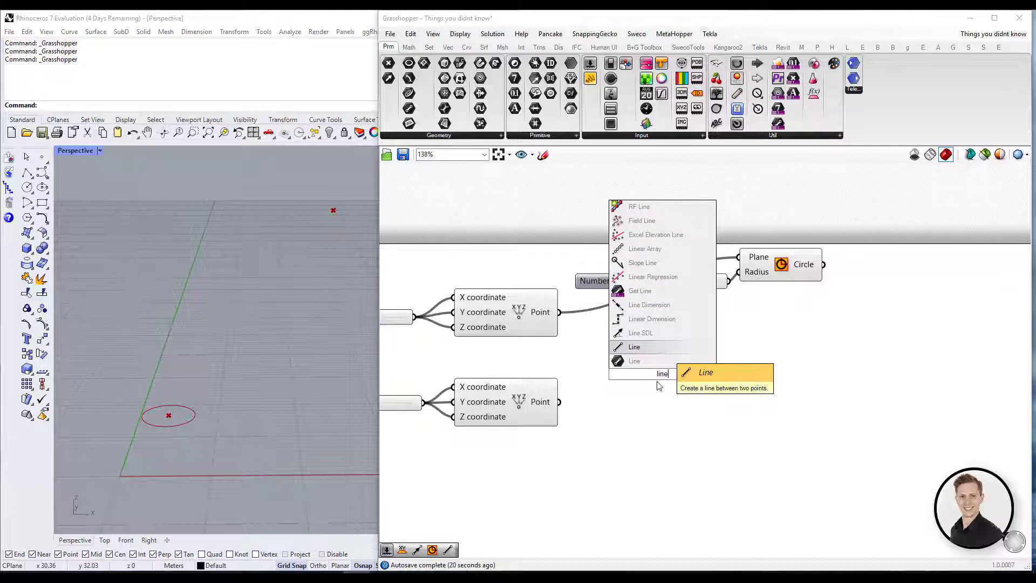
{"action": "key", "text": "Return"}
{"action": "scroll", "coordinate": [643, 378], "scroll_direction": "down", "scroll_amount": 2}
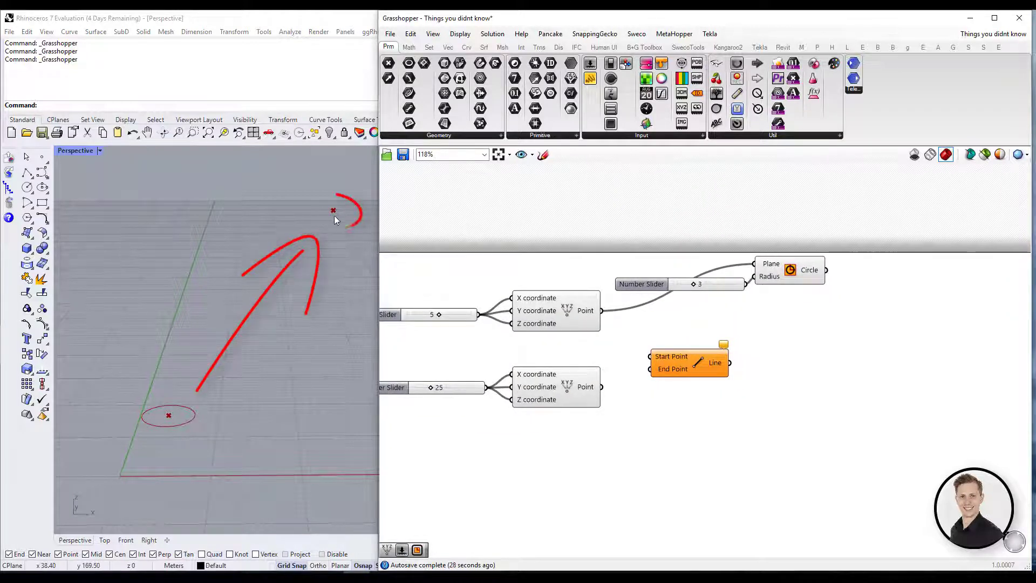
{"action": "left_click_drag", "start_coordinate": [599, 311], "coordinate": [650, 369]}
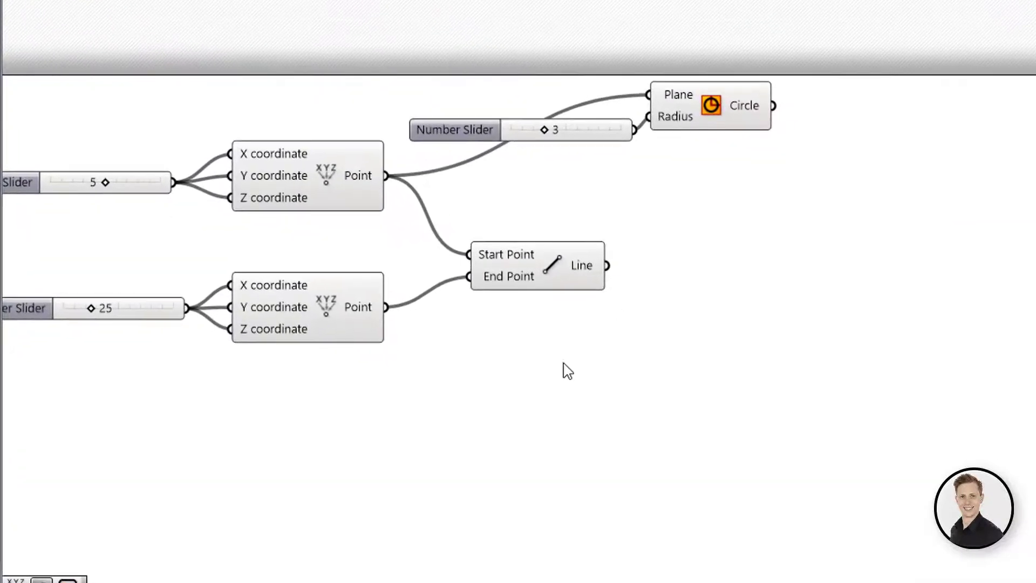
- Add a Vector 2Pt taking the first point as A and the second as B
{"action": "double_click", "coordinate": [681, 435]}
{"action": "type", "text": "vector"}
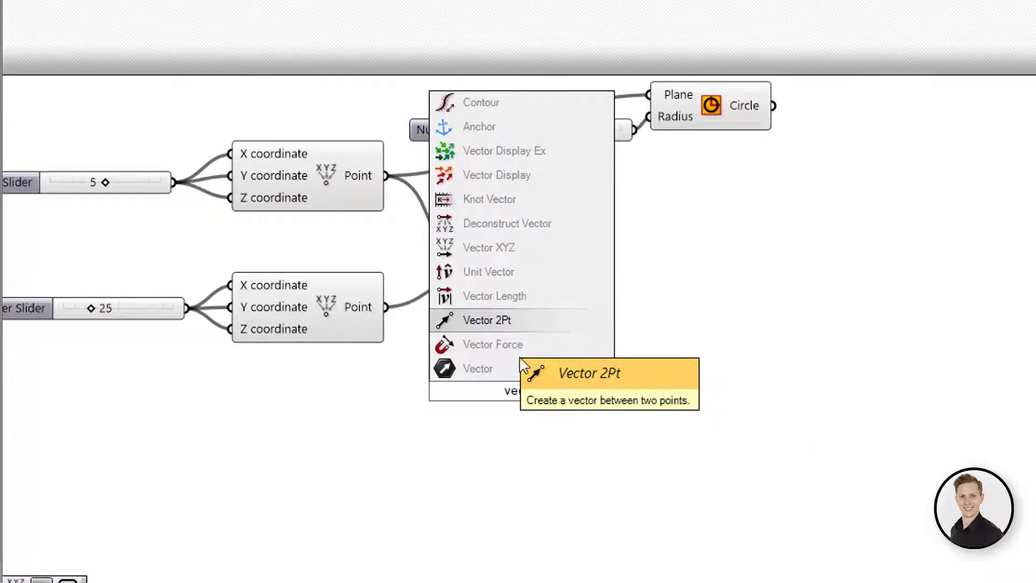
{"action": "left_click", "coordinate": [487, 320]}
{"action": "left_click_drag", "start_coordinate": [386, 175], "coordinate": [454, 391]}
{"action": "left_click_drag", "start_coordinate": [565, 392], "coordinate": [590, 369]}
- Add a Vector Display fed by the line and vector to preview the arrow in Rhino
{"action": "double_click", "coordinate": [689, 371]}
{"action": "type", "text": "di"}
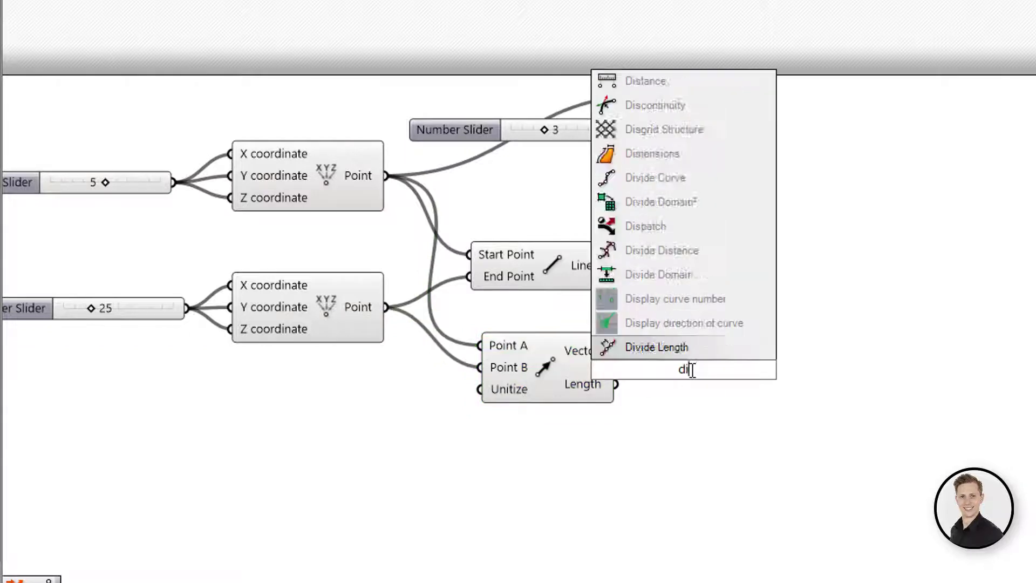
{"action": "type", "text": "spla"}
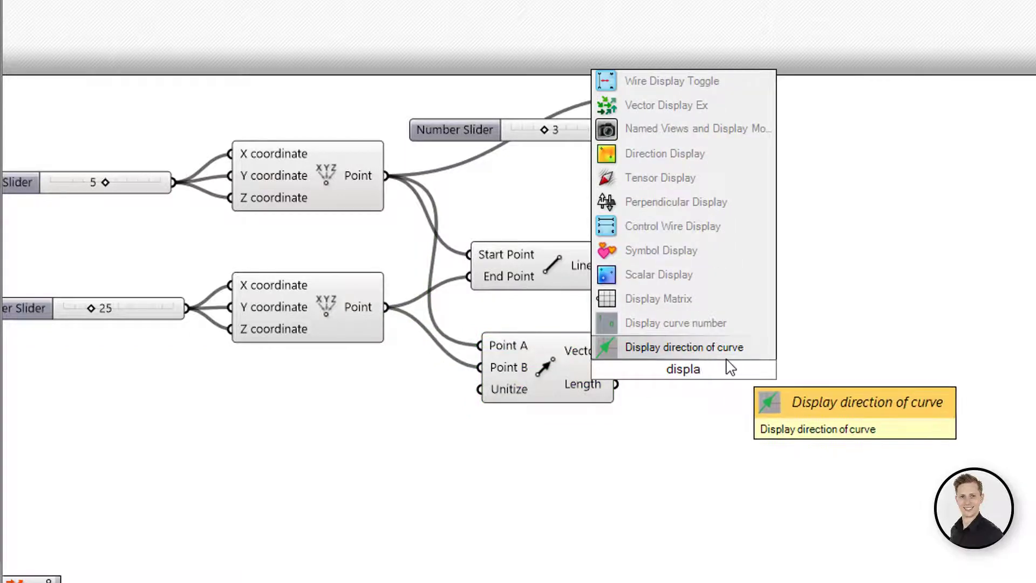
{"action": "type", "text": "y"}
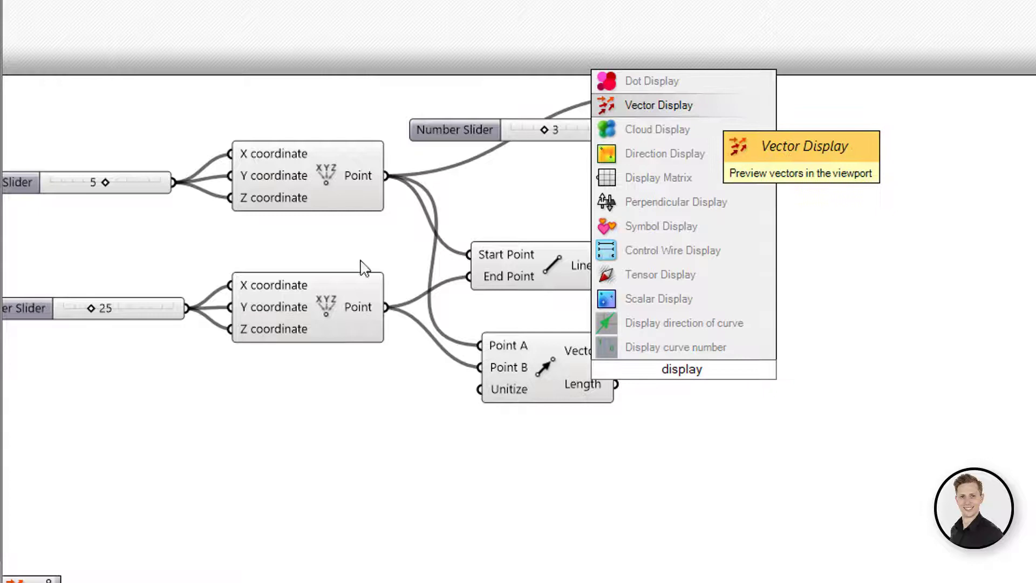
{"action": "key", "text": "Return"}
{"action": "left_click_drag", "start_coordinate": [606, 267], "coordinate": [666, 377]}
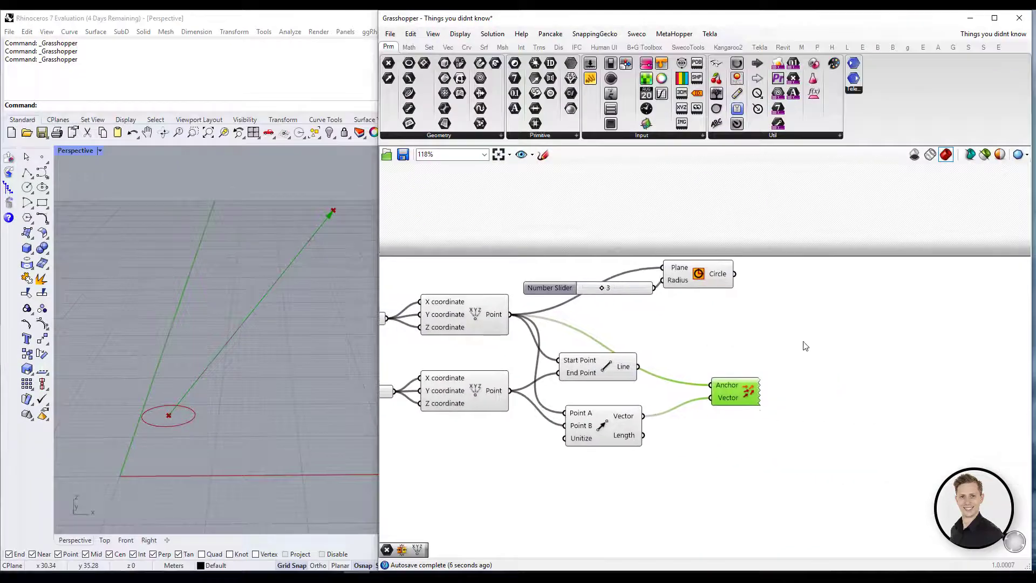
{"action": "double_click", "coordinate": [806, 335]}
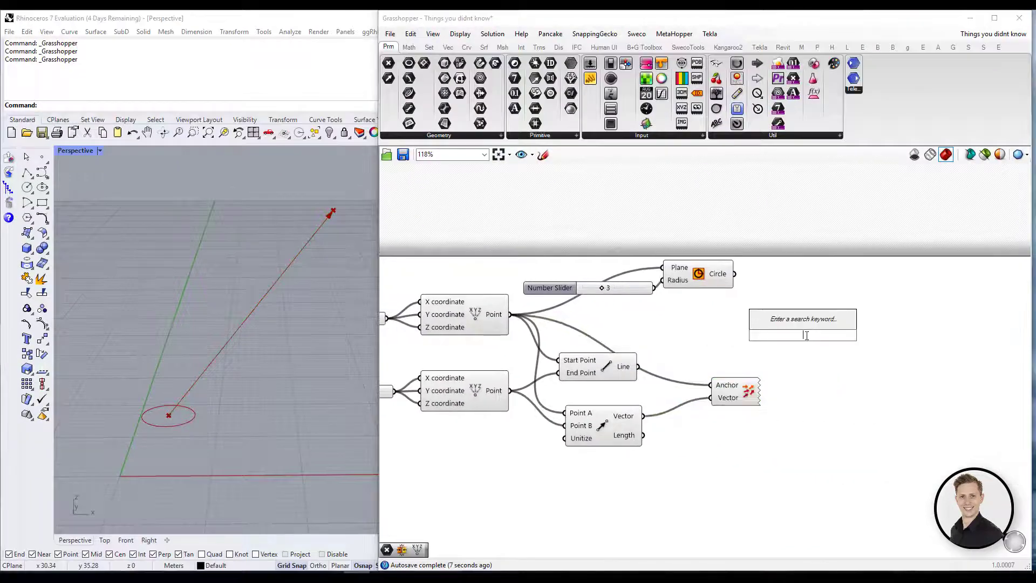
- Add a Move component with the circle as Geometry and the Line as Motion
{"action": "type", "text": "move"}
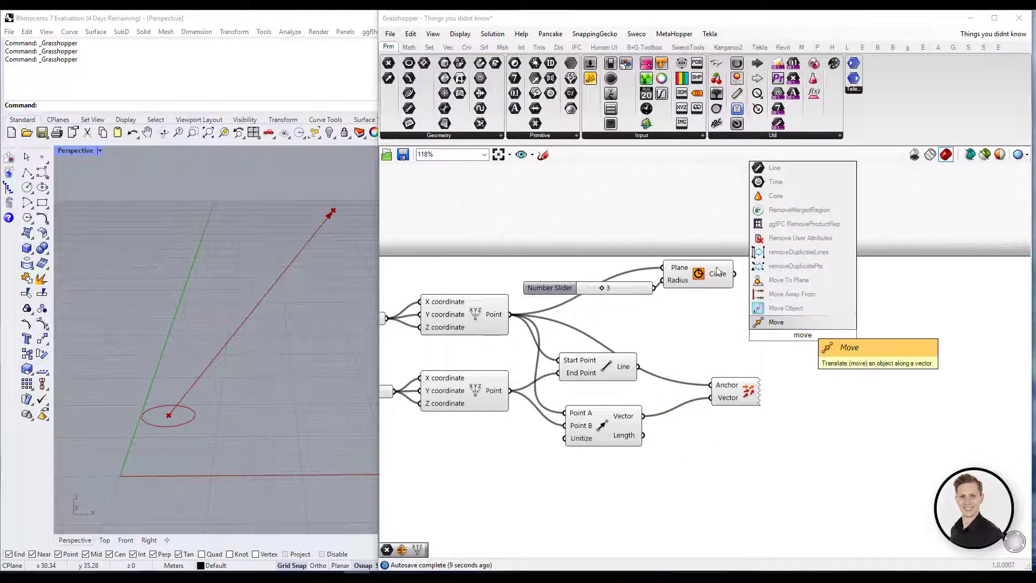
{"action": "key", "text": "Return"}
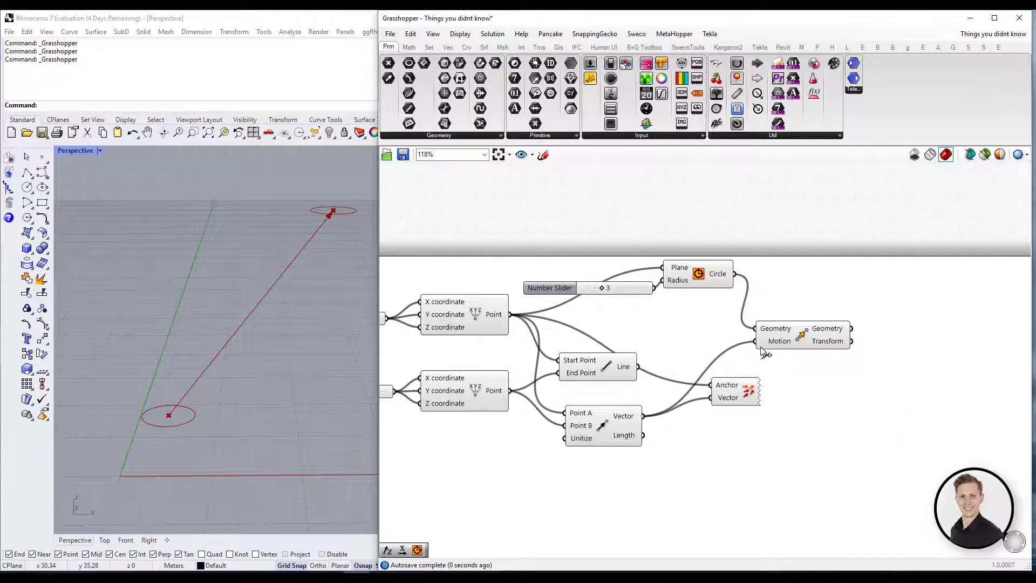
{"action": "left_click_drag", "start_coordinate": [762, 348], "coordinate": [764, 352]}
{"action": "right_click_drag", "start_coordinate": [240, 300], "coordinate": [270, 286]}
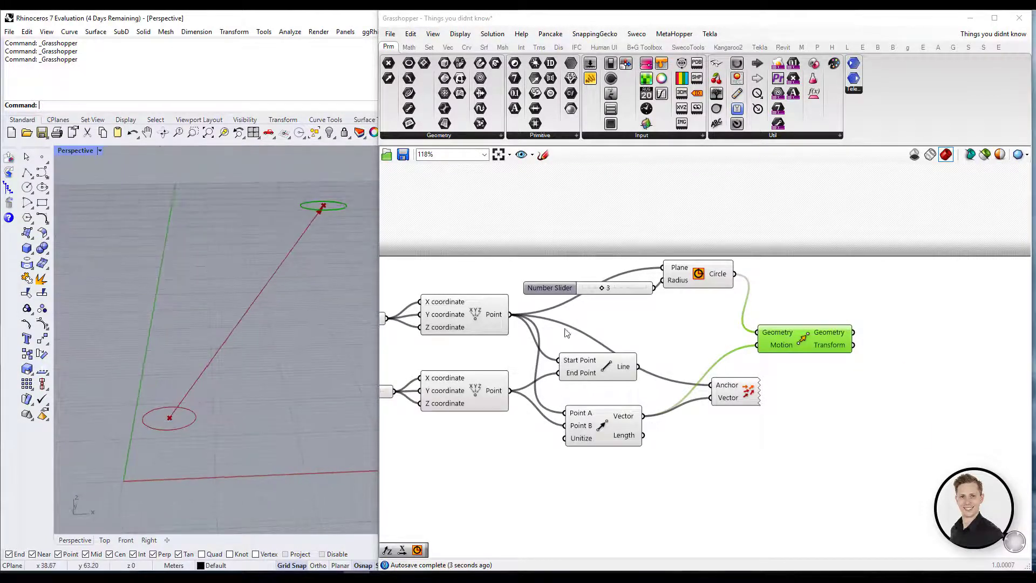
{"action": "mouse_move", "coordinate": [786, 349]}
{"action": "left_click_drag", "start_coordinate": [639, 366], "coordinate": [758, 345]}
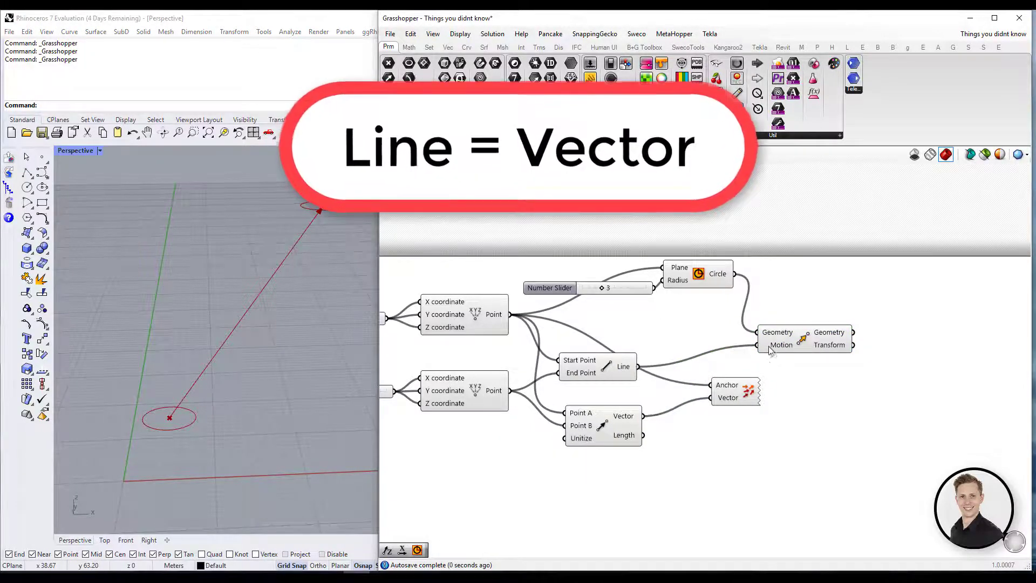
- Delete the Vector 2Pt and Vector Display components
{"action": "left_click_drag", "start_coordinate": [703, 473], "coordinate": [607, 417]}
{"action": "key", "text": "Delete"}
{"action": "left_click", "coordinate": [735, 391]}
{"action": "key", "text": "Delete"}
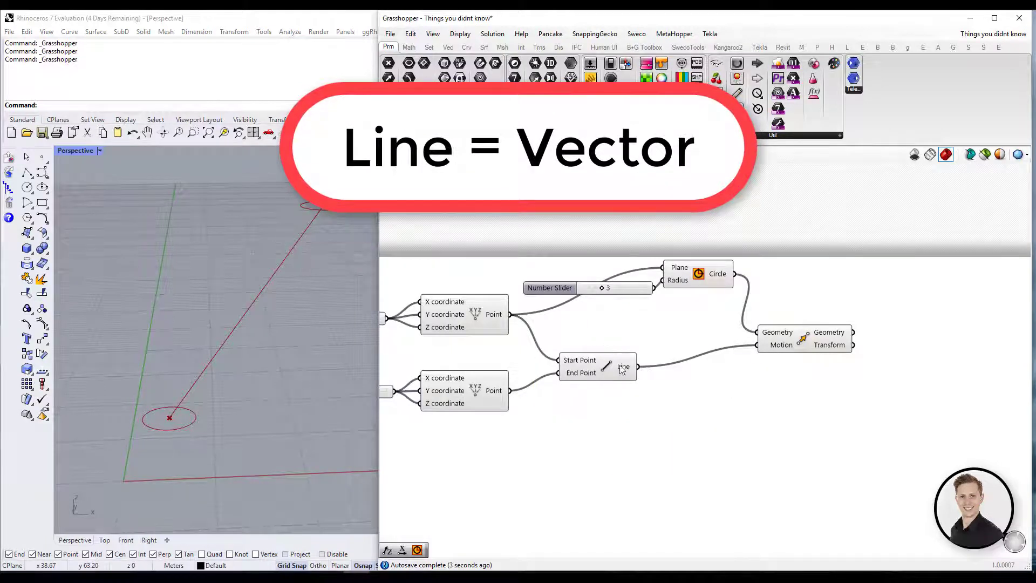
{"action": "left_click", "coordinate": [622, 369]}
{"action": "left_click", "coordinate": [785, 340]}
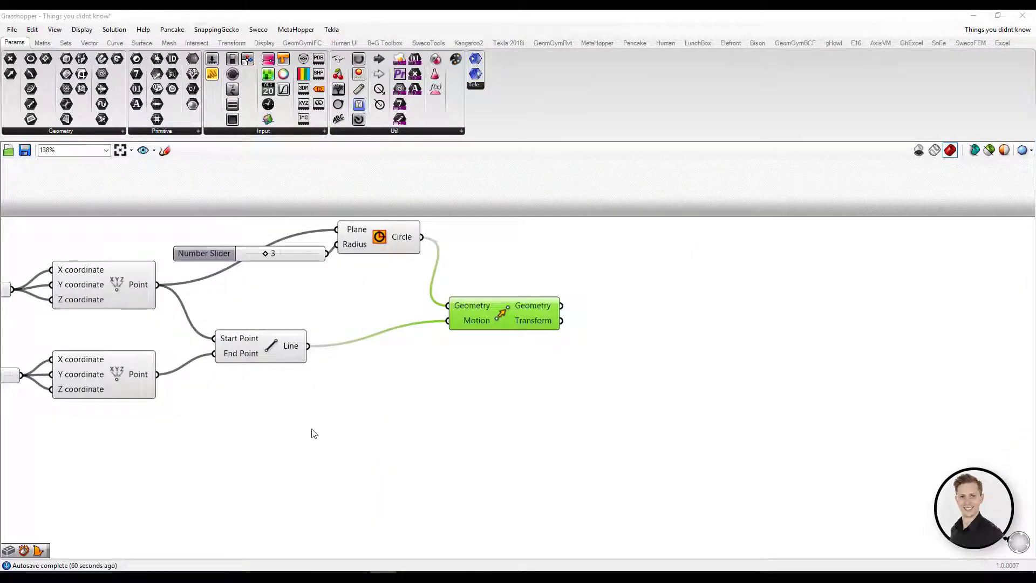
{"action": "left_click", "coordinate": [313, 430]}
- Add an XY Plane and convert it into a Surface parameter
{"action": "double_click", "coordinate": [314, 431]}
{"action": "type", "text": "plan"}
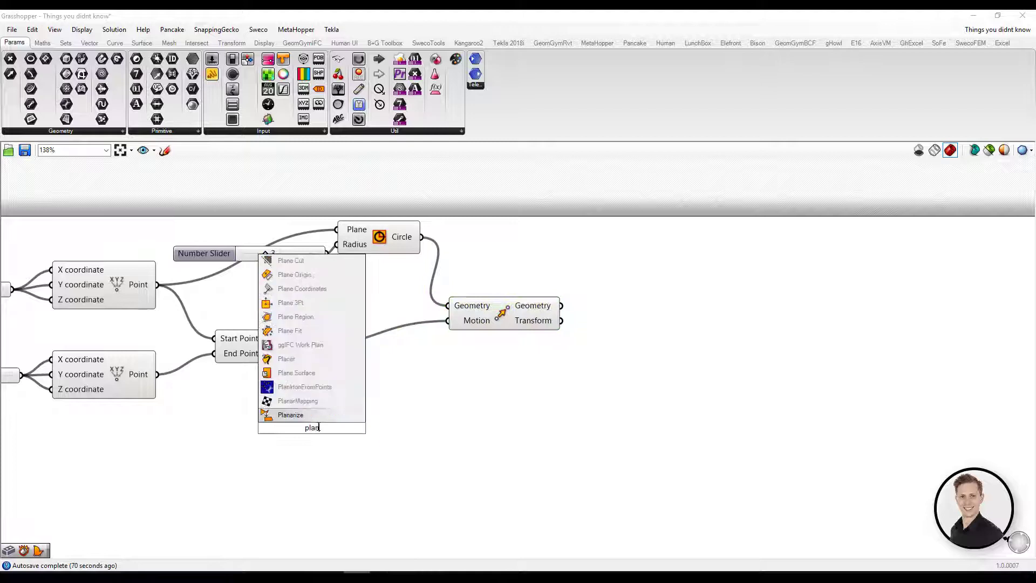
{"action": "type", "text": "e xy"}
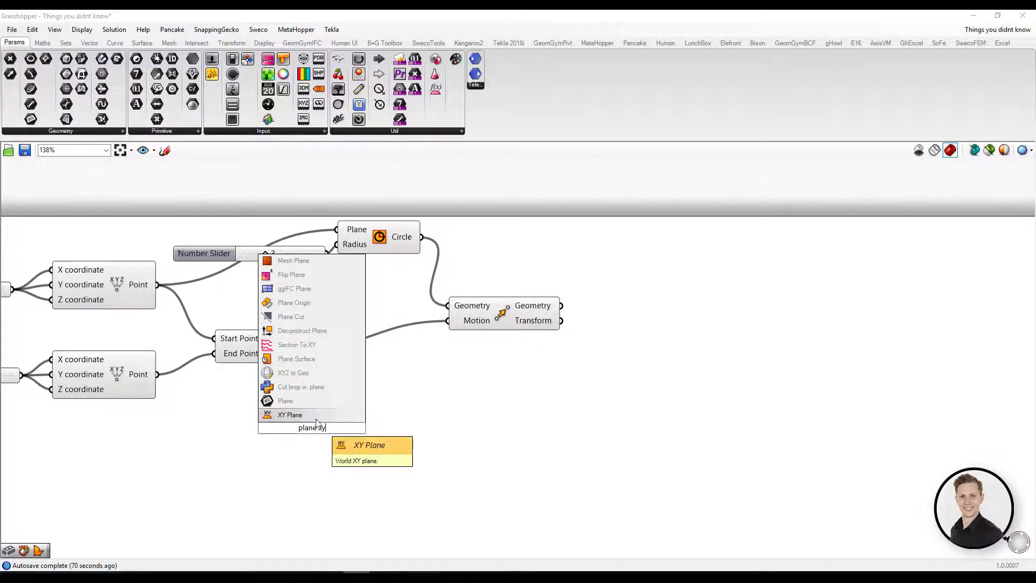
{"action": "key", "text": "Return"}
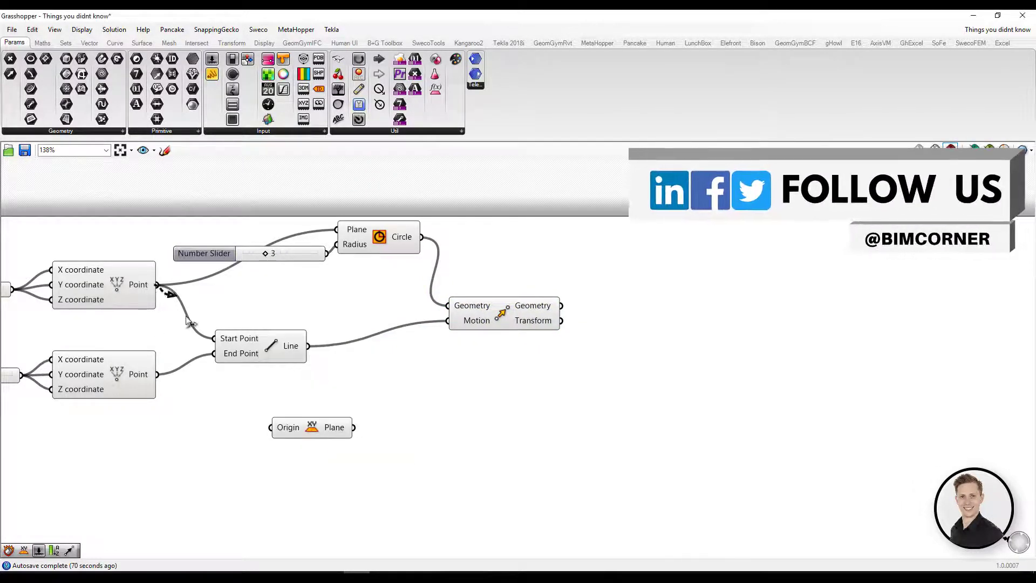
{"action": "left_click", "coordinate": [328, 430]}
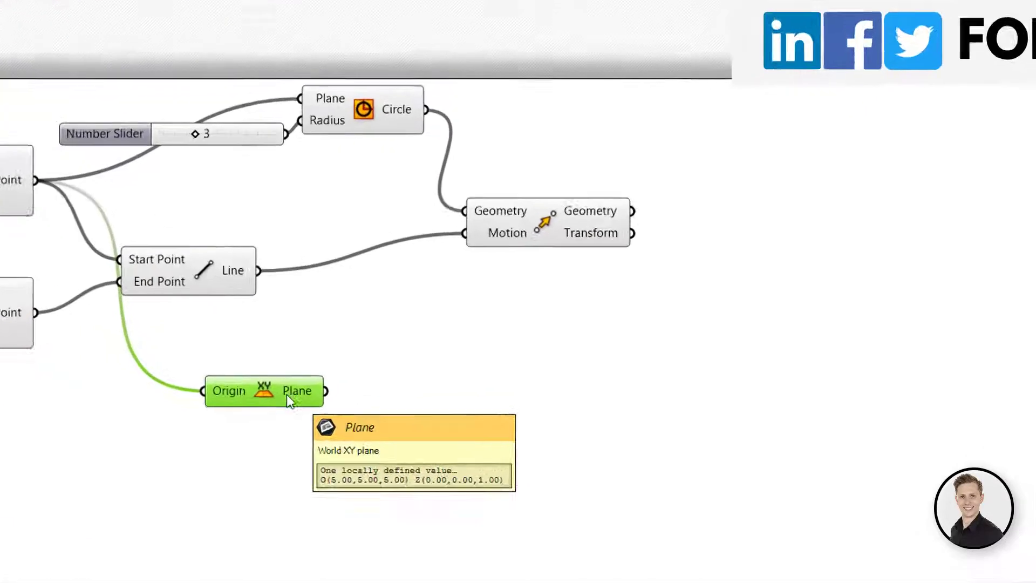
{"action": "double_click", "coordinate": [430, 436]}
{"action": "type", "text": "surfa"}
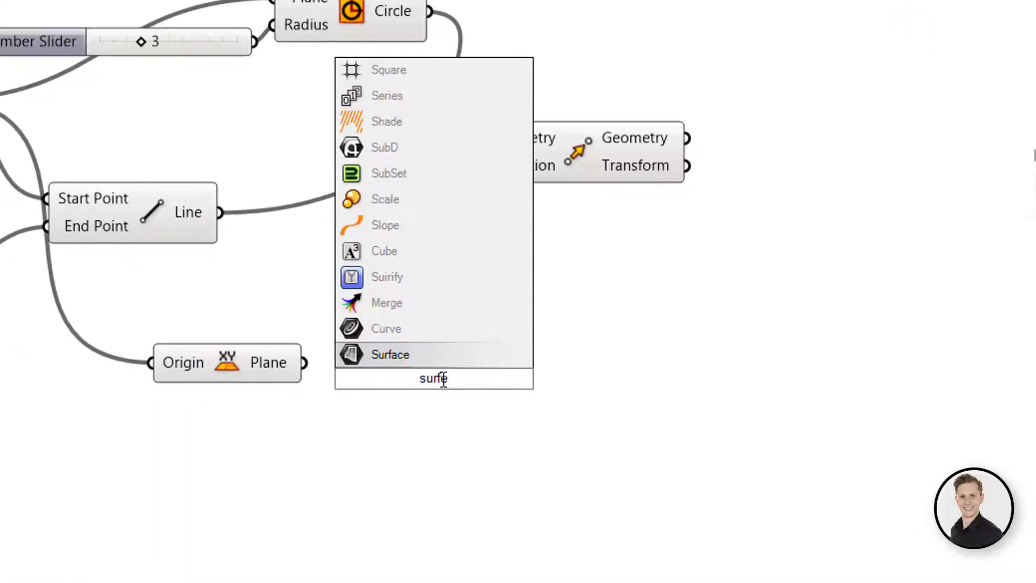
{"action": "key", "text": "Return"}
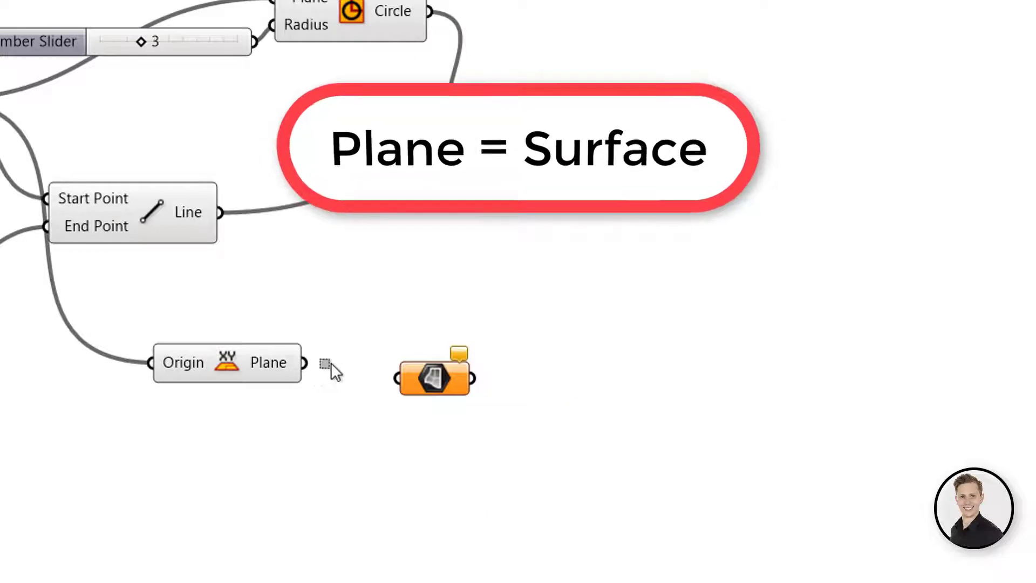
{"action": "left_click_drag", "start_coordinate": [305, 363], "coordinate": [436, 372]}
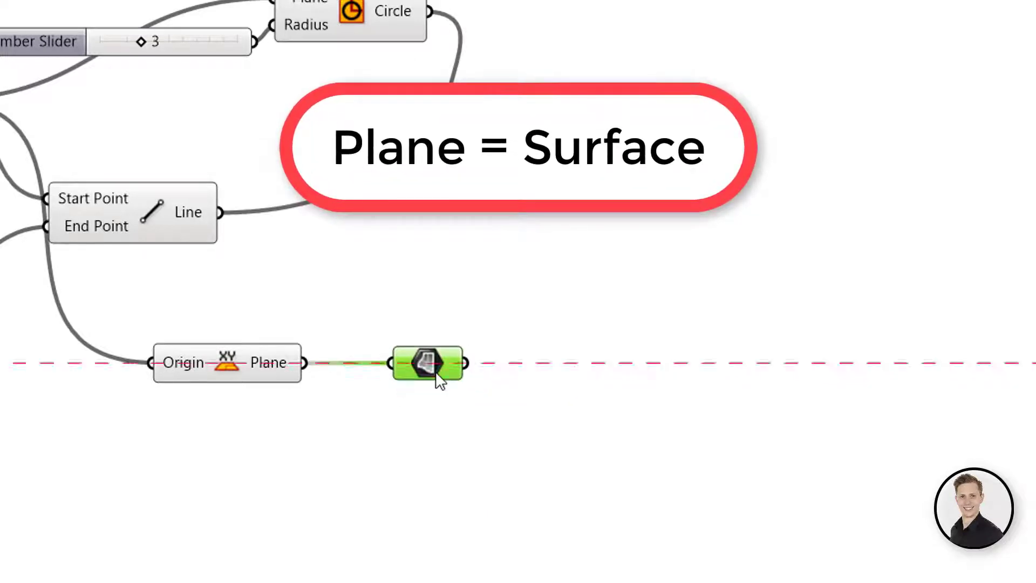
- Feed the surface into Deconstruct Brep, then widen the Rhino viewport and zoom to the surface
{"action": "double_click", "coordinate": [556, 372]}
{"action": "type", "text": "dec"}
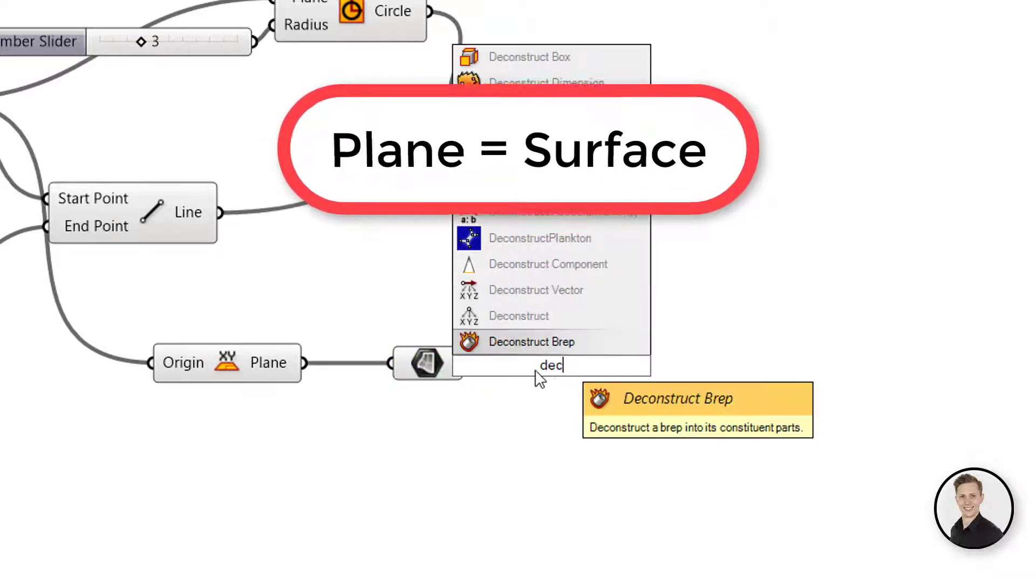
{"action": "key", "text": "Return"}
{"action": "left_click_drag", "start_coordinate": [582, 364], "coordinate": [591, 364]}
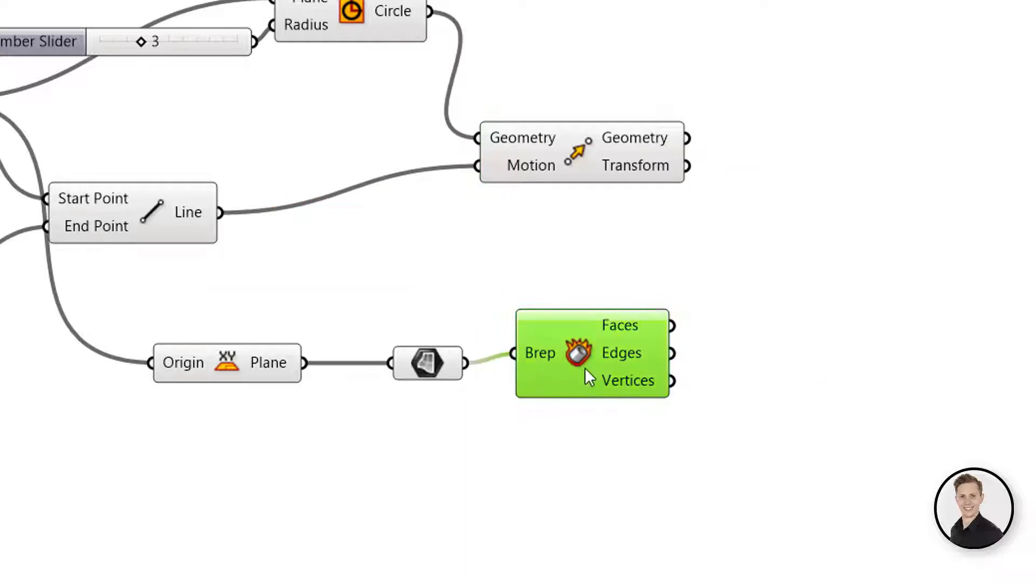
{"action": "mouse_move", "coordinate": [625, 358]}
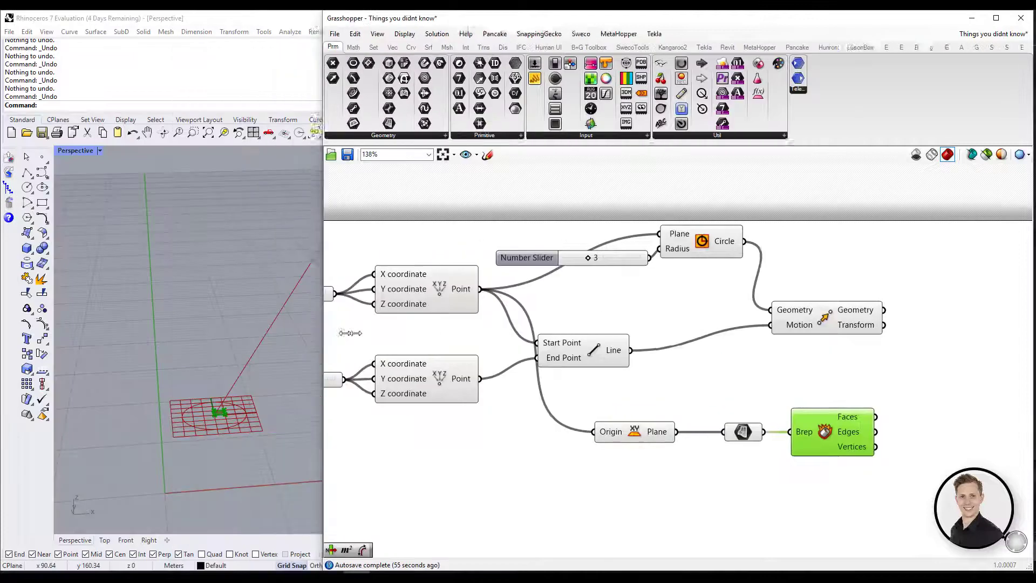
{"action": "left_click_drag", "start_coordinate": [350, 333], "coordinate": [512, 333]}
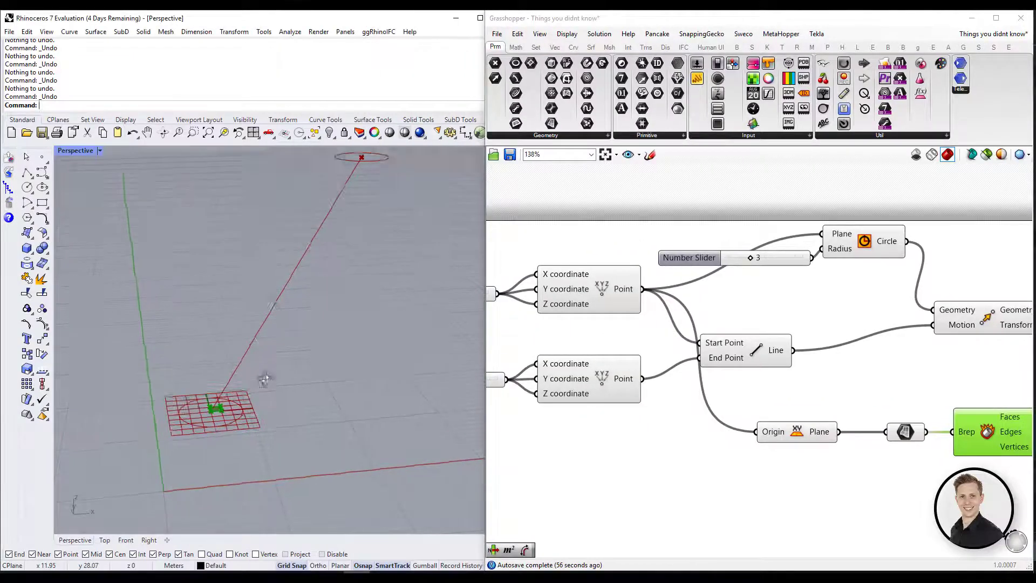
{"action": "middle_click", "coordinate": [973, 437]}
{"action": "left_click", "coordinate": [983, 416]}
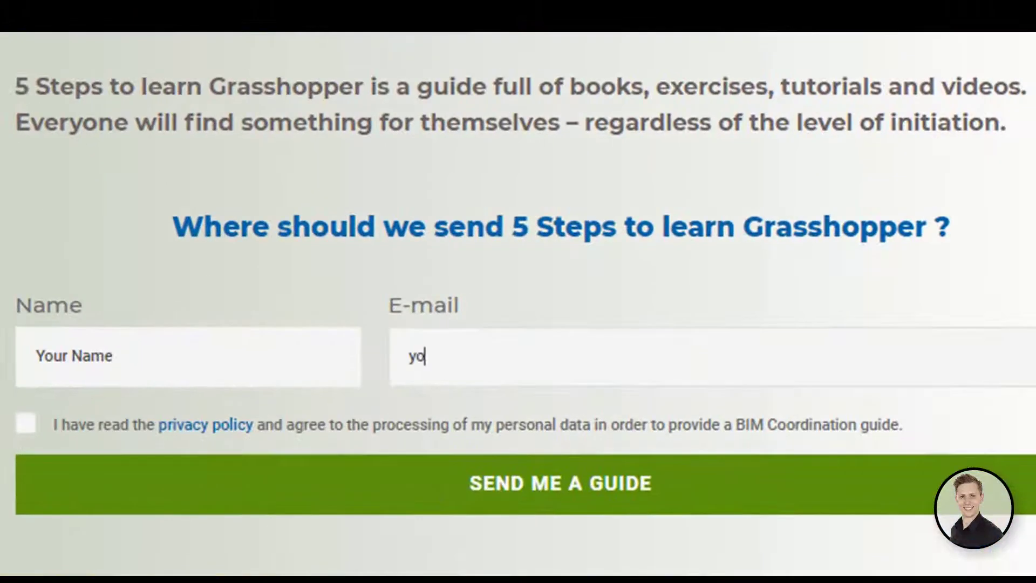
- Accept the privacy policy and send the '5 Steps to learn Grasshopper' guide request
{"action": "left_click", "coordinate": [26, 423]}
{"action": "left_click", "coordinate": [423, 506]}
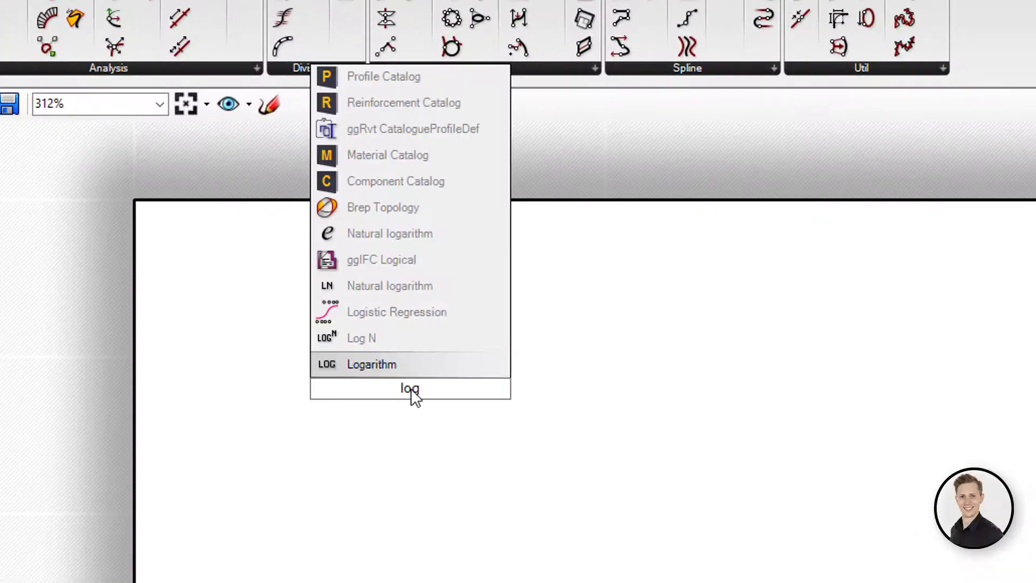
- Insert a Log N component with its preset value from the search, placed lower right
{"action": "key", "text": "Up"}
{"action": "type", "text": "="}
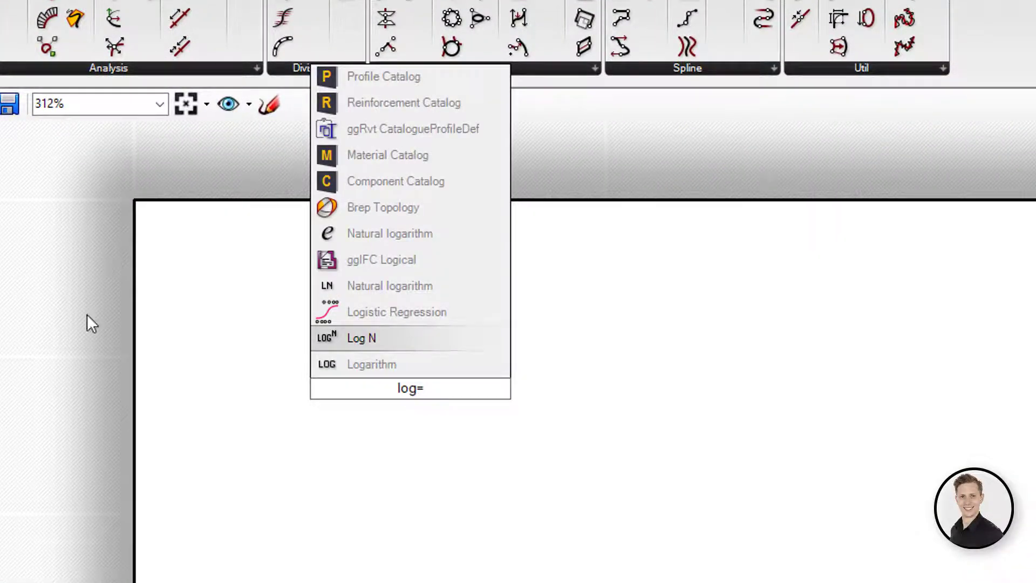
{"action": "key", "text": "Down"}
{"action": "scroll", "coordinate": [418, 423], "scroll_direction": "up", "scroll_amount": 1}
{"action": "type", "text": "50"}
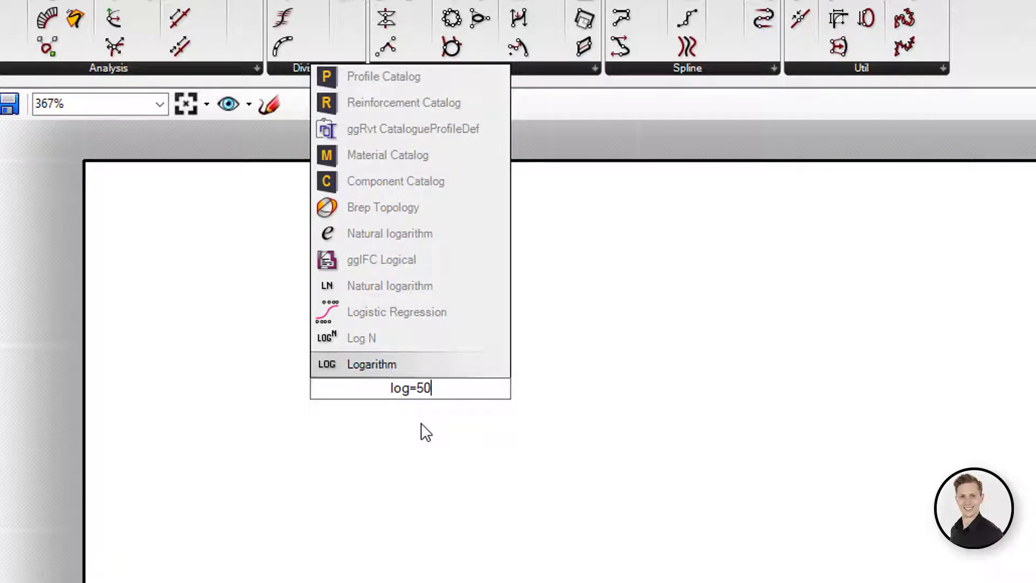
{"action": "key", "text": "Up"}
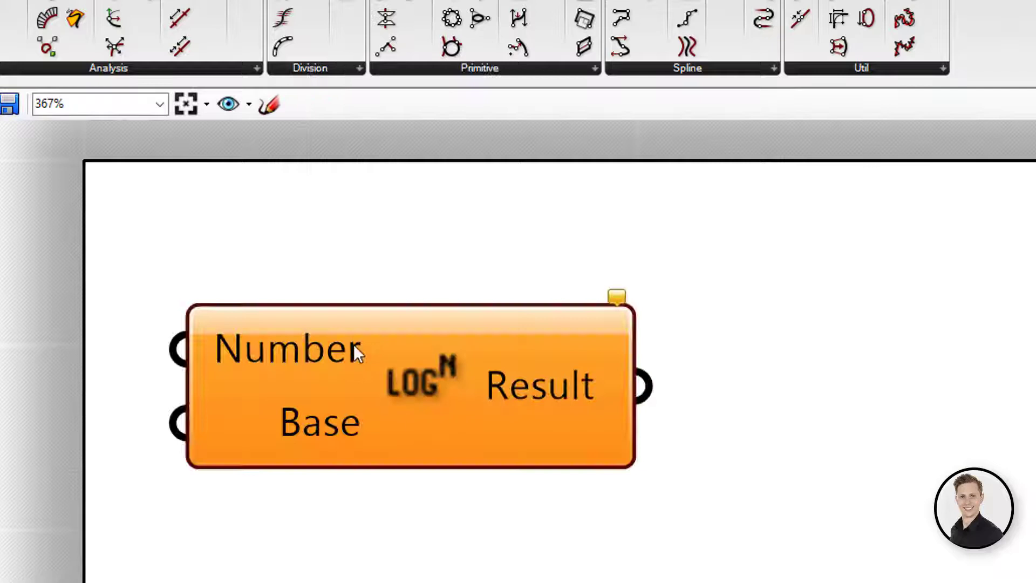
{"action": "scroll", "coordinate": [331, 426], "scroll_direction": "down", "scroll_amount": 3}
{"action": "left_click_drag", "start_coordinate": [327, 394], "coordinate": [598, 485]}
{"action": "mouse_move", "coordinate": [592, 460]}
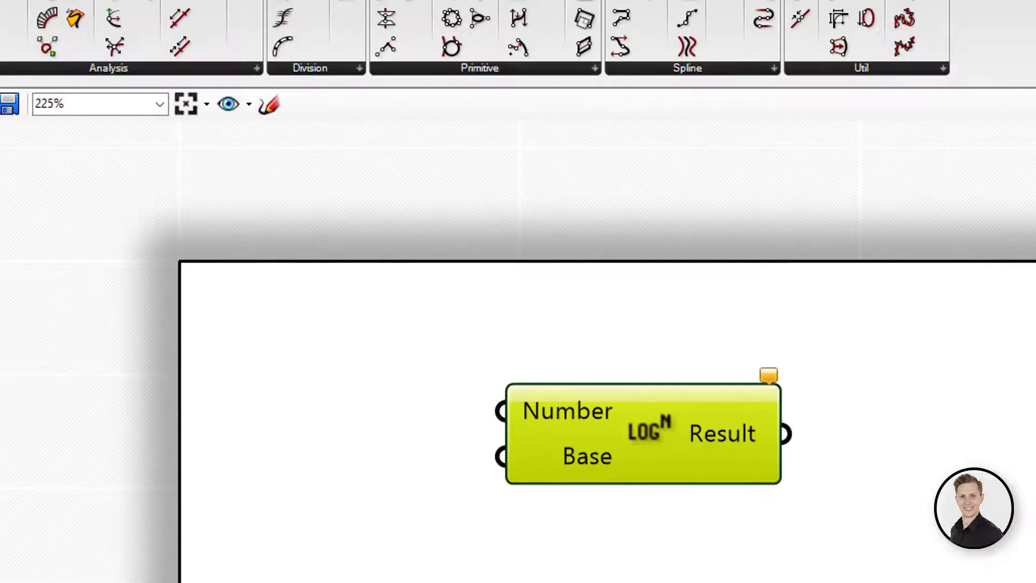
- Insert a Pi component with a preset value via pi=5 and place it under Log N
{"action": "double_click", "coordinate": [428, 429]}
{"action": "type", "text": "pi=50"}
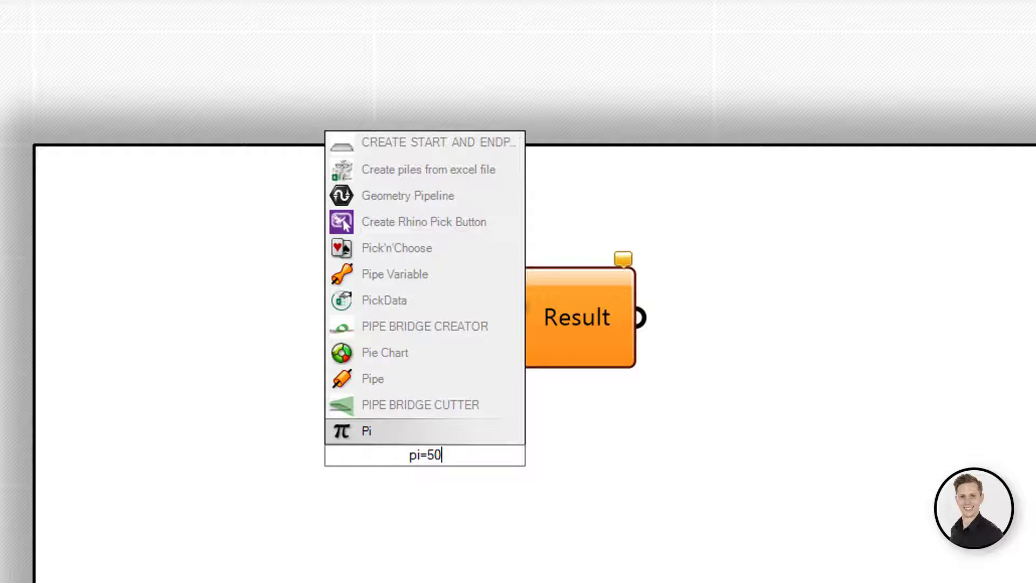
{"action": "key", "text": "Return"}
{"action": "left_click_drag", "start_coordinate": [512, 459], "coordinate": [601, 453]}
- Insert a Sinc set to 30 and a Divide Curve with count 20, stacked below
{"action": "double_click", "coordinate": [423, 556]}
{"action": "type", "text": "si"}
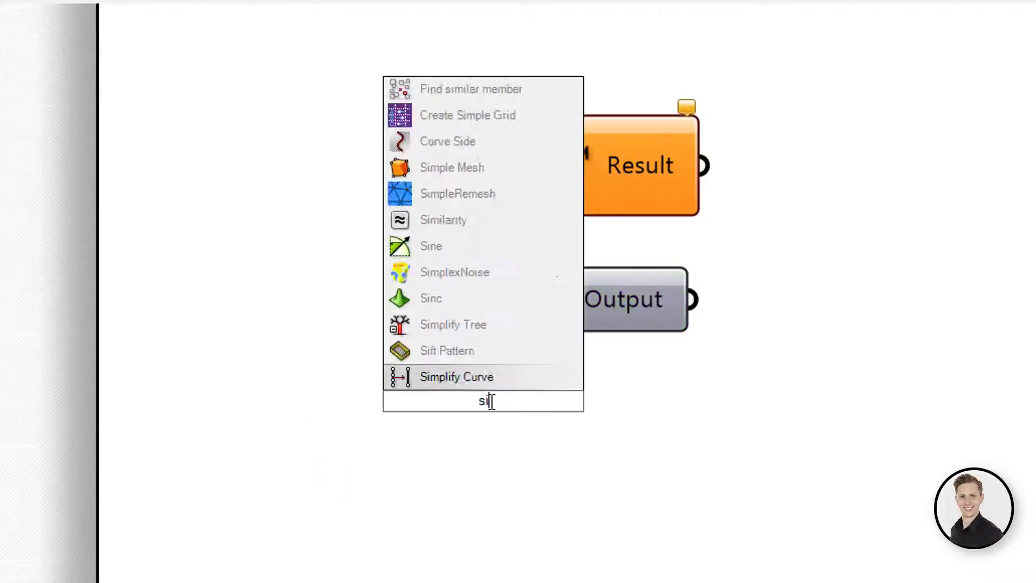
{"action": "type", "text": "n="}
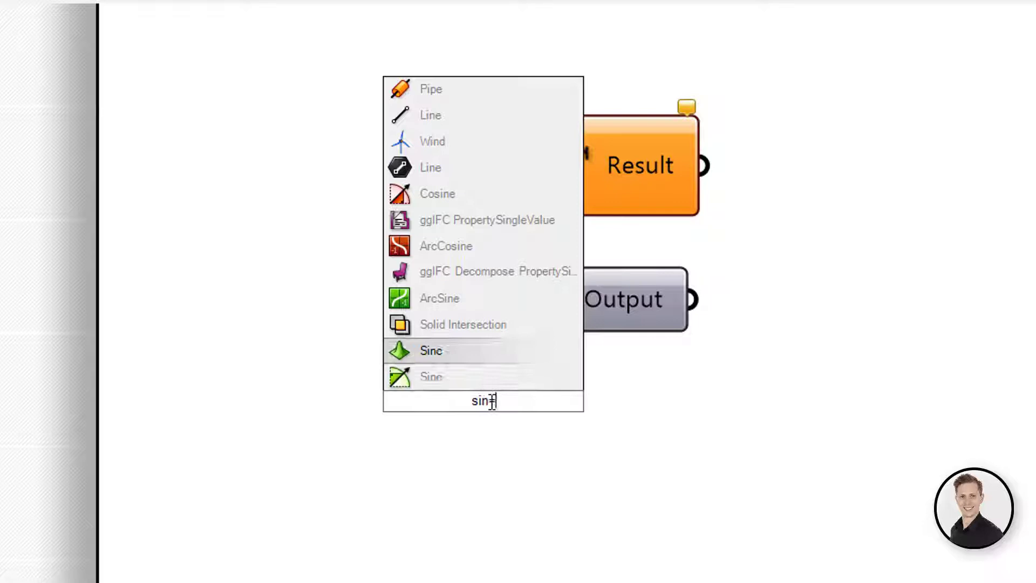
{"action": "type", "text": "30"}
{"action": "key", "text": "Return"}
{"action": "left_click_drag", "start_coordinate": [545, 427], "coordinate": [494, 429]}
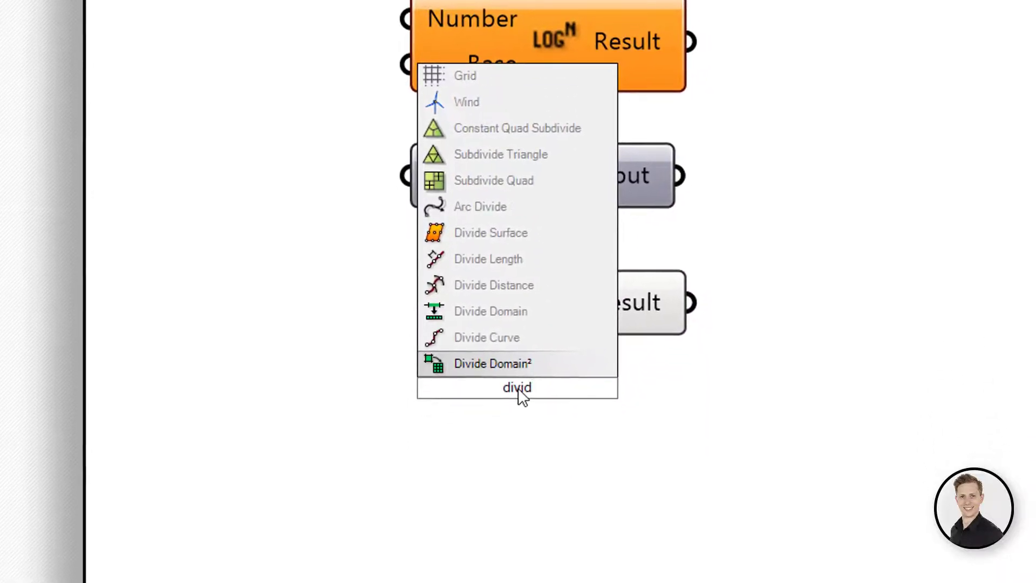
{"action": "key", "text": "Up"}
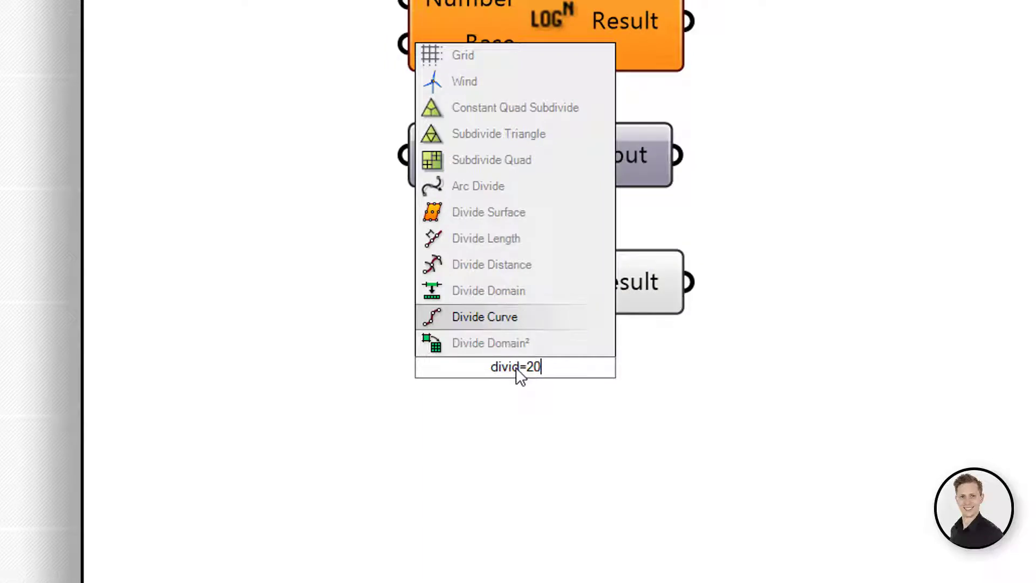
{"action": "key", "text": "Return"}
{"action": "left_click_drag", "start_coordinate": [482, 344], "coordinate": [516, 420]}
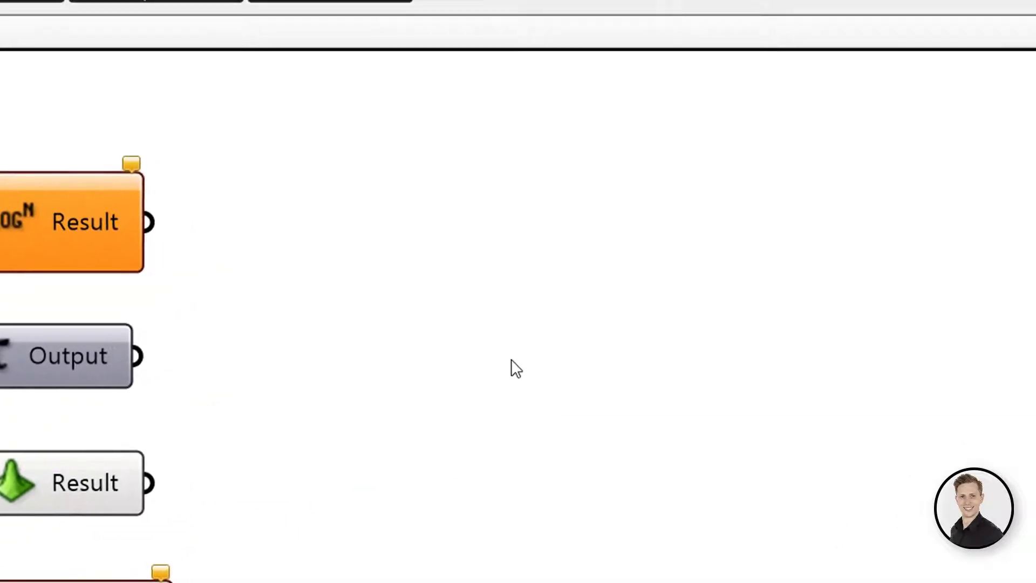
- Insert a Circle with radius preset to 25 by typing circ=50/2
{"action": "double_click", "coordinate": [489, 370]}
{"action": "type", "text": "circ"}
{"action": "key", "text": "BackSpace"}
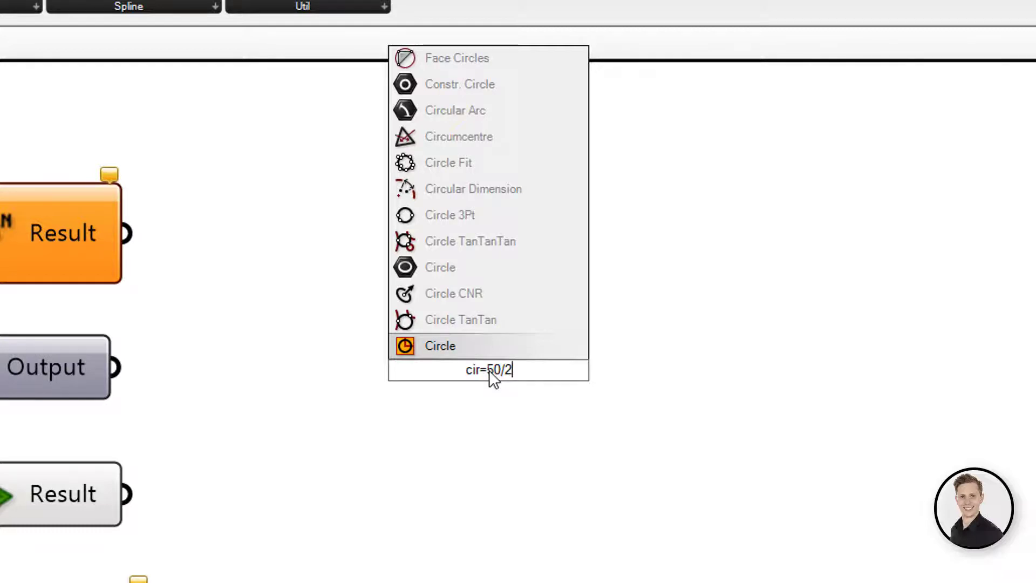
{"action": "type", "text": "=50/2"}
{"action": "key", "text": "Return"}
{"action": "mouse_move", "coordinate": [386, 394]}
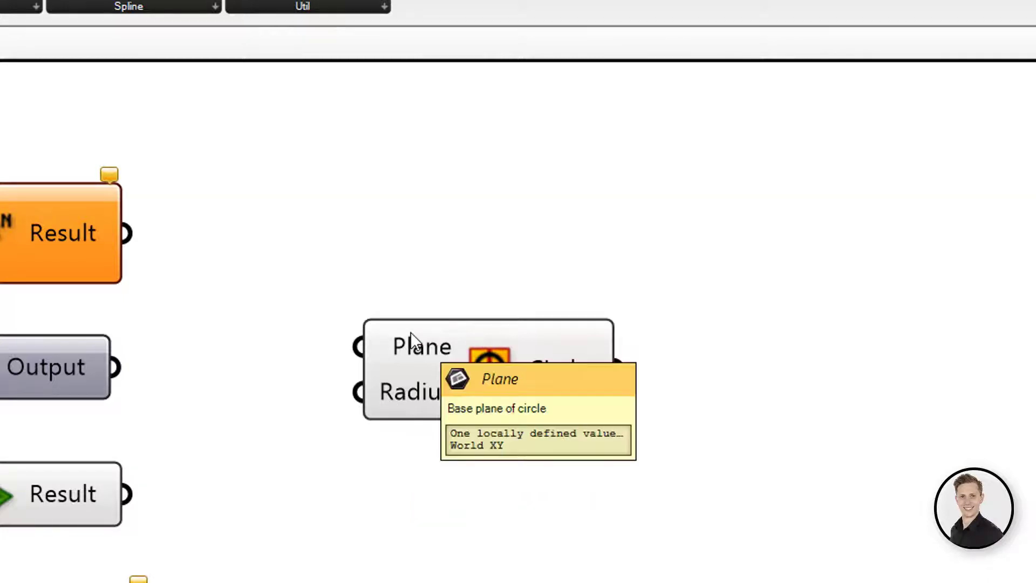
- Insert an Addition component with its B input preset to 50
{"action": "double_click", "coordinate": [414, 552]}
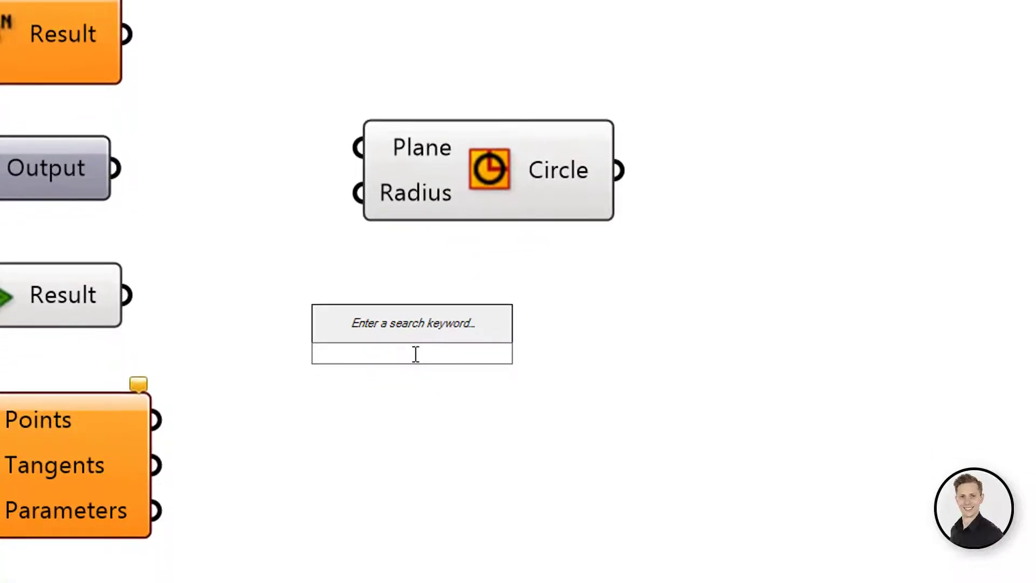
{"action": "type", "text": "+50"}
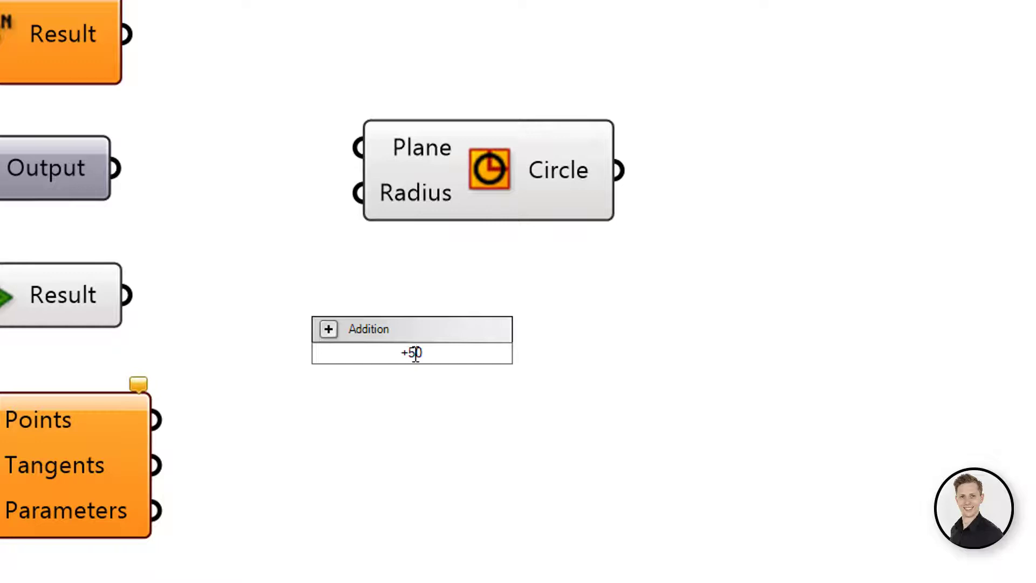
{"action": "key", "text": "Return"}
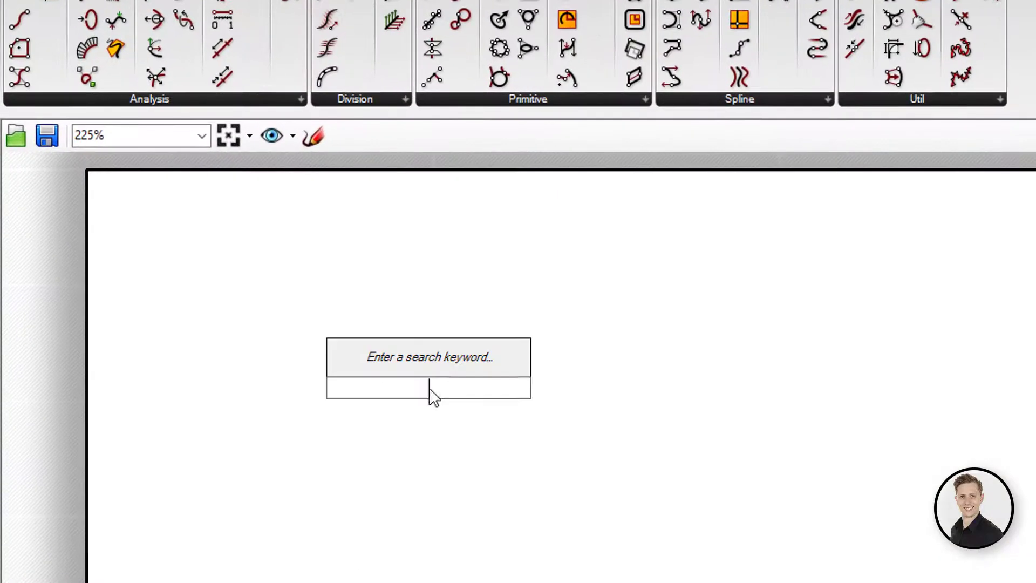
- Create sliders of 40 from 20+20 and 1100 from a multiplication, aligned in a column
{"action": "type", "text": "20+20"}
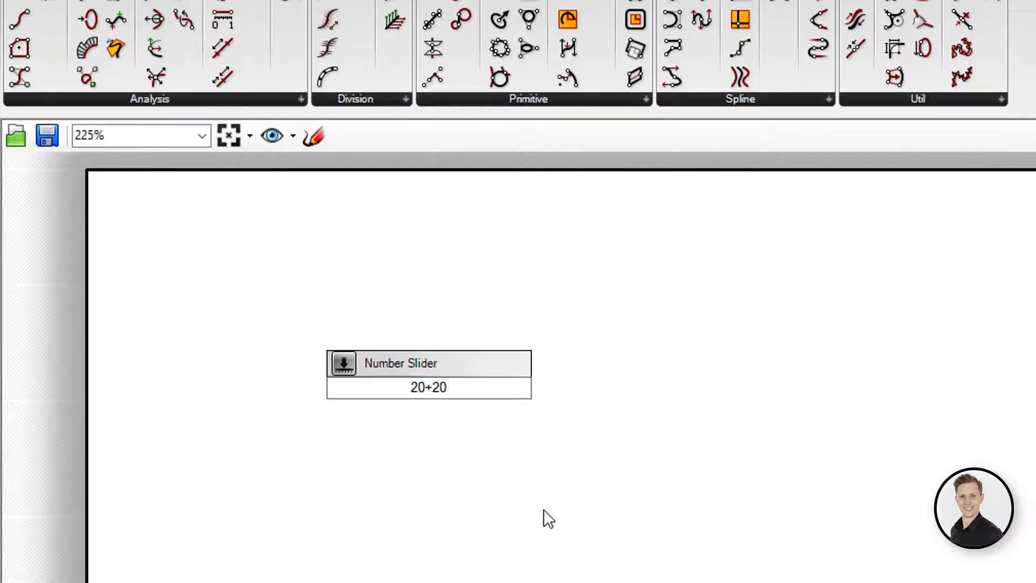
{"action": "key", "text": "Return"}
{"action": "double_click", "coordinate": [422, 507]}
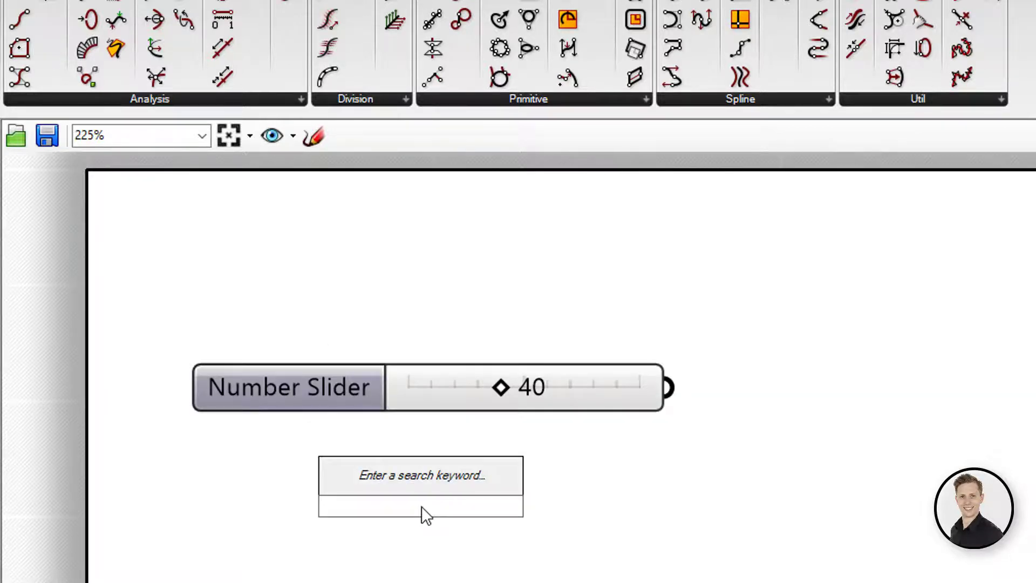
{"action": "type", "text": "100/2"}
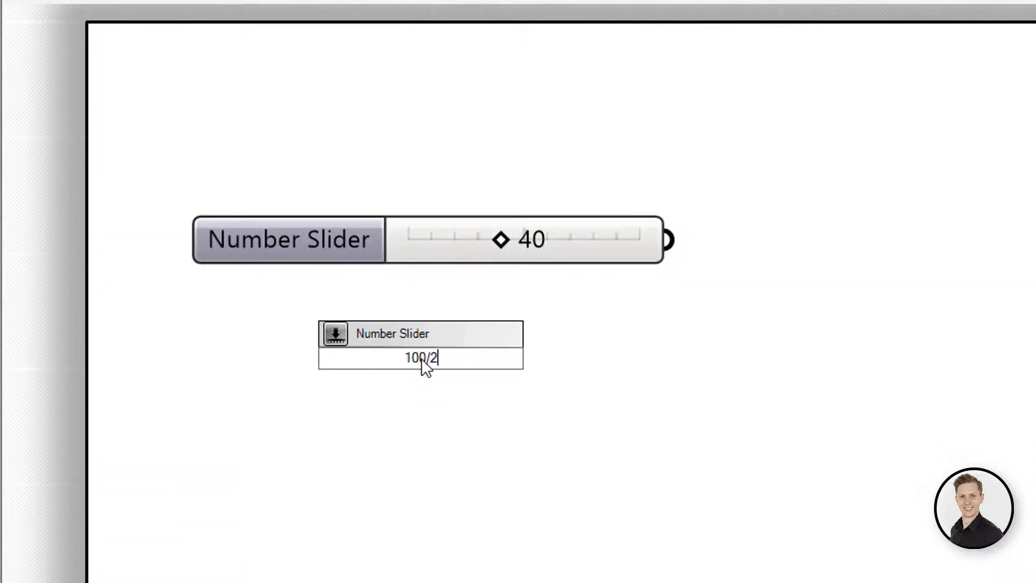
{"action": "type", "text": "*2"}
{"action": "key", "text": "Return"}
{"action": "left_click_drag", "start_coordinate": [536, 359], "coordinate": [540, 334]}
{"action": "left_click", "coordinate": [298, 477]}
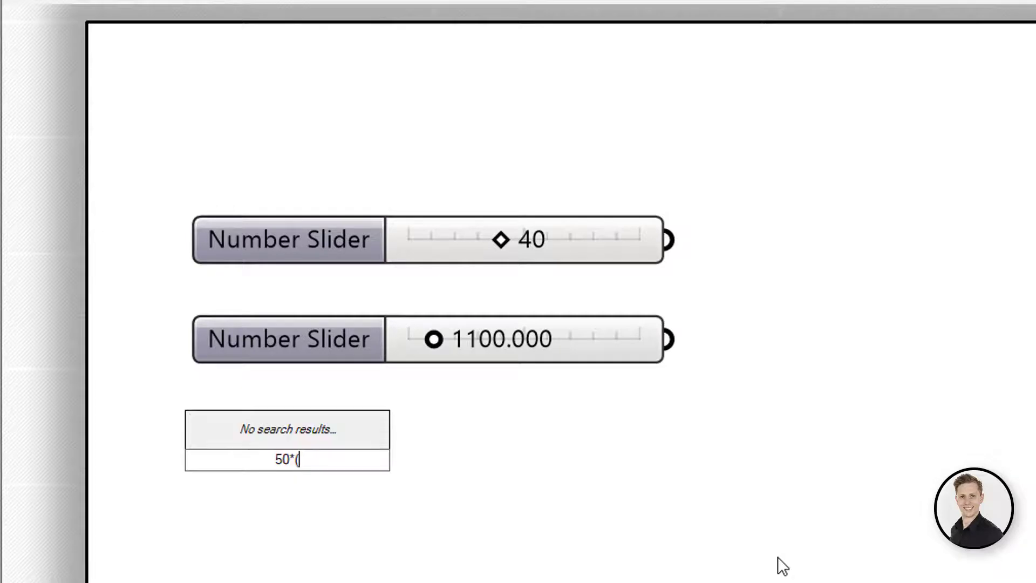
- Create a slider of -490 from 50*(30-40)+10 and line it up under the others
{"action": "type", "text": "30-40="}
{"action": "key", "text": "BackSpace"}
{"action": "type", "text": ")"}
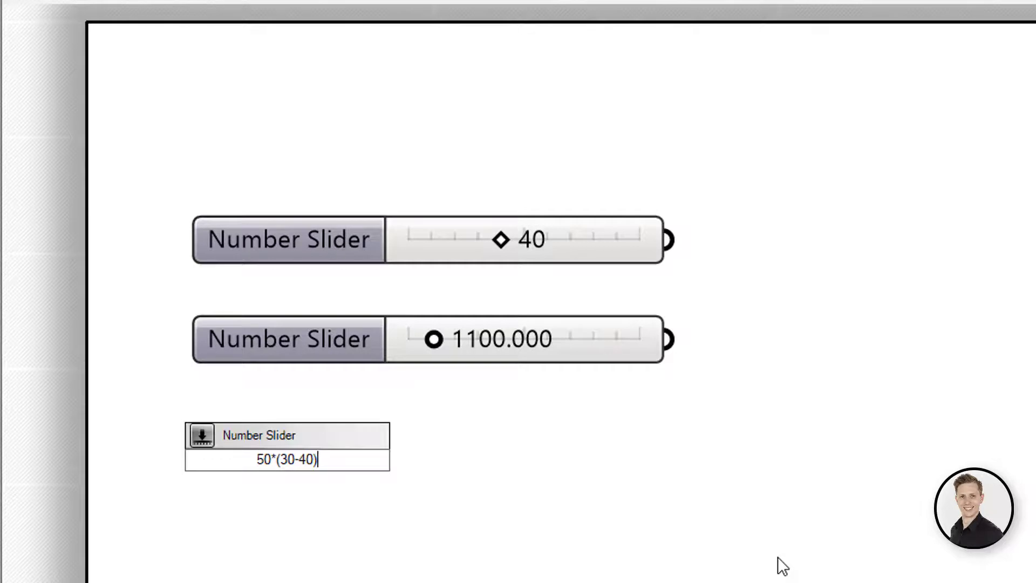
{"action": "type", "text": "+10"}
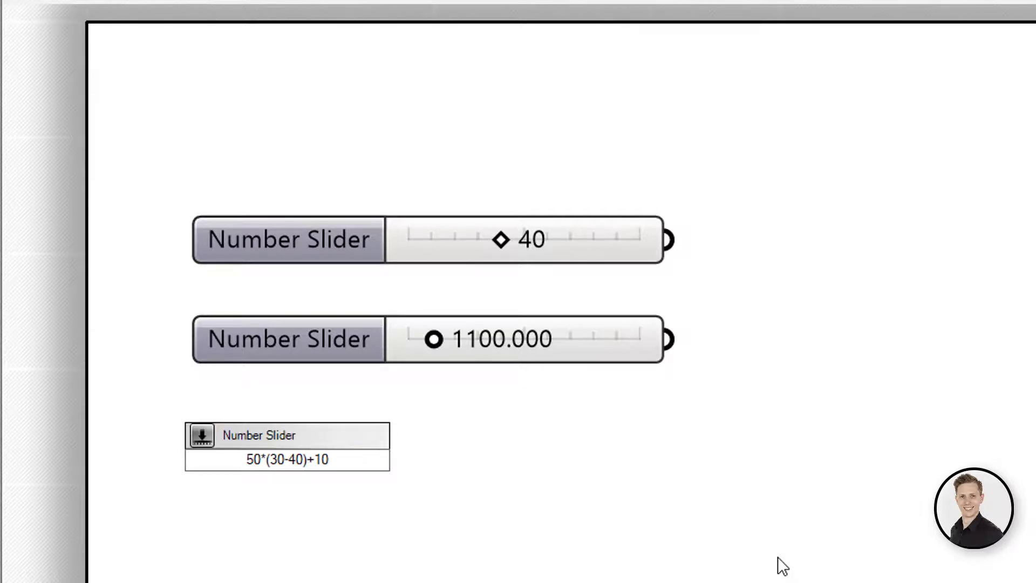
{"action": "key", "text": "Return"}
{"action": "left_click_drag", "start_coordinate": [247, 448], "coordinate": [403, 445]}
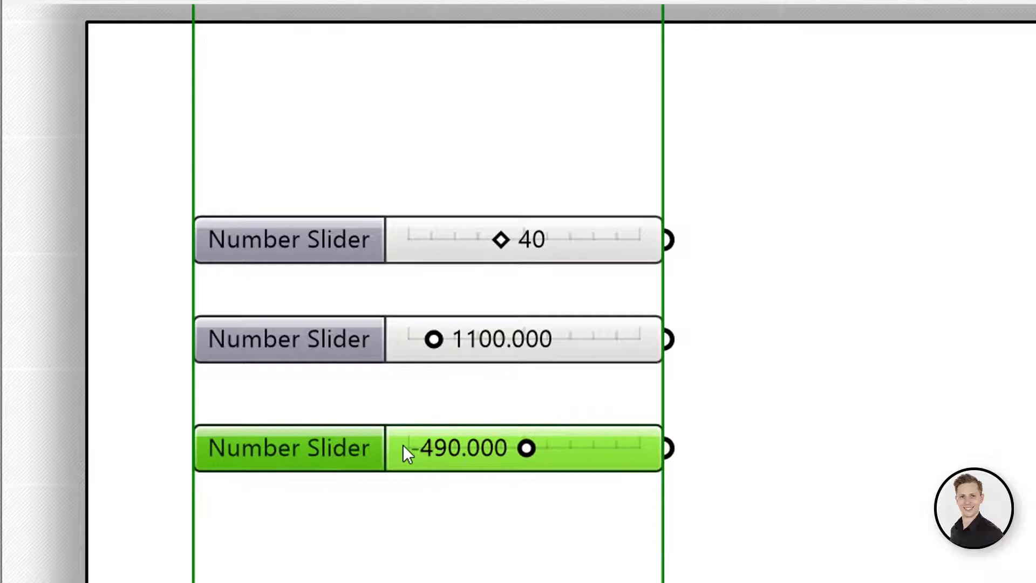
{"action": "left_click", "coordinate": [611, 512]}
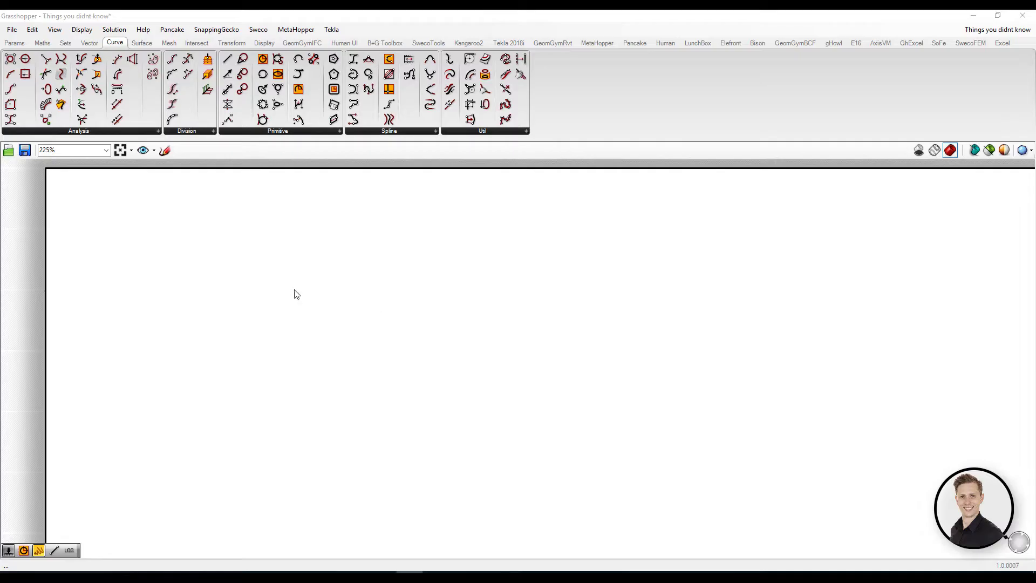
- Add a Construct Point component and a Number Slider set to 10
{"action": "double_click", "coordinate": [361, 292]}
{"action": "type", "text": "const"}
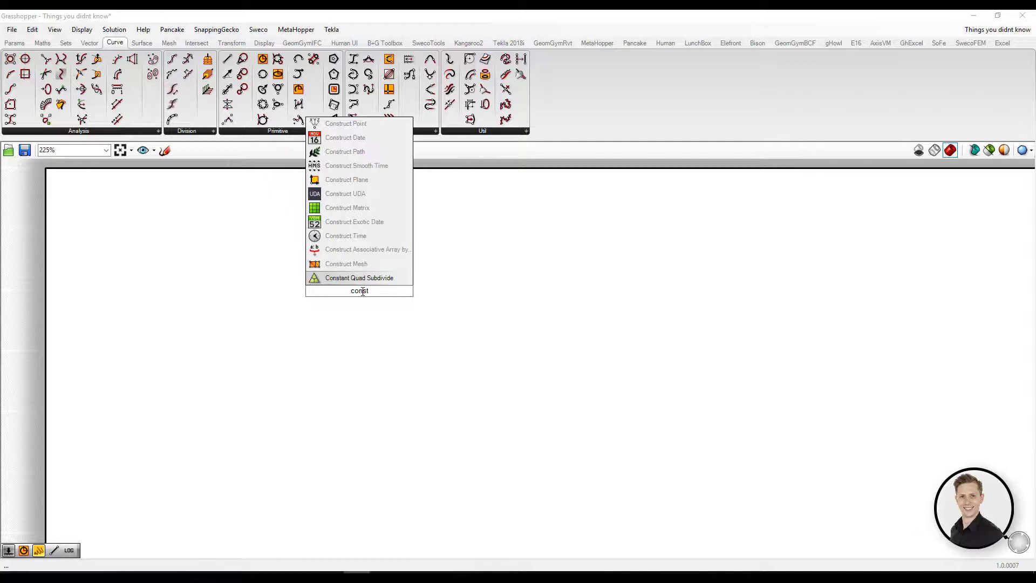
{"action": "key", "text": "Return"}
{"action": "double_click", "coordinate": [109, 292]}
{"action": "type", "text": "10"}
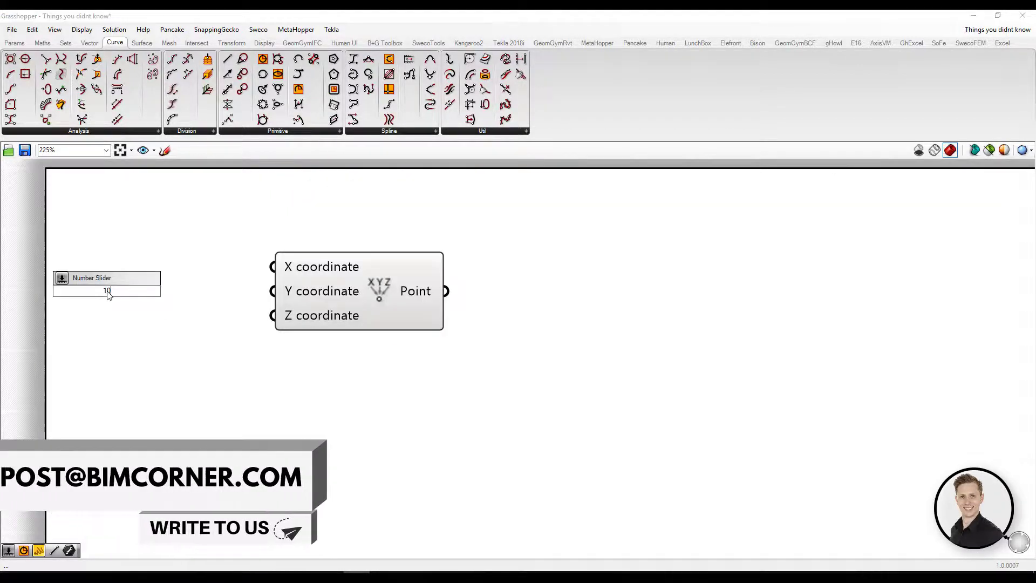
{"action": "key", "text": "Return"}
- Wire the 10 slider into the Point's X, Y and Z coordinates at once
{"action": "key", "text": "ctrl+a"}
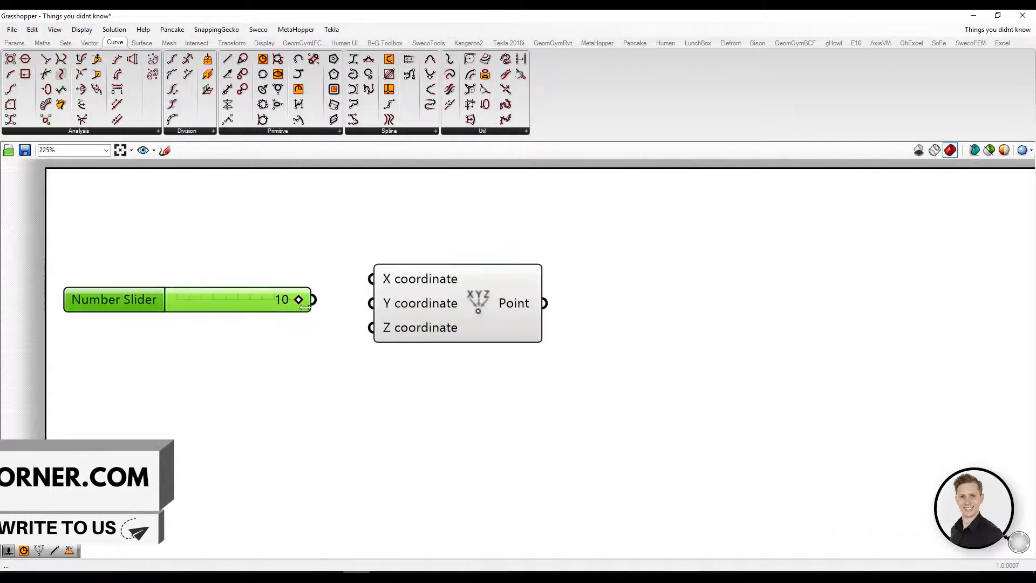
{"action": "left_click_drag", "start_coordinate": [313, 300], "coordinate": [371, 278]}
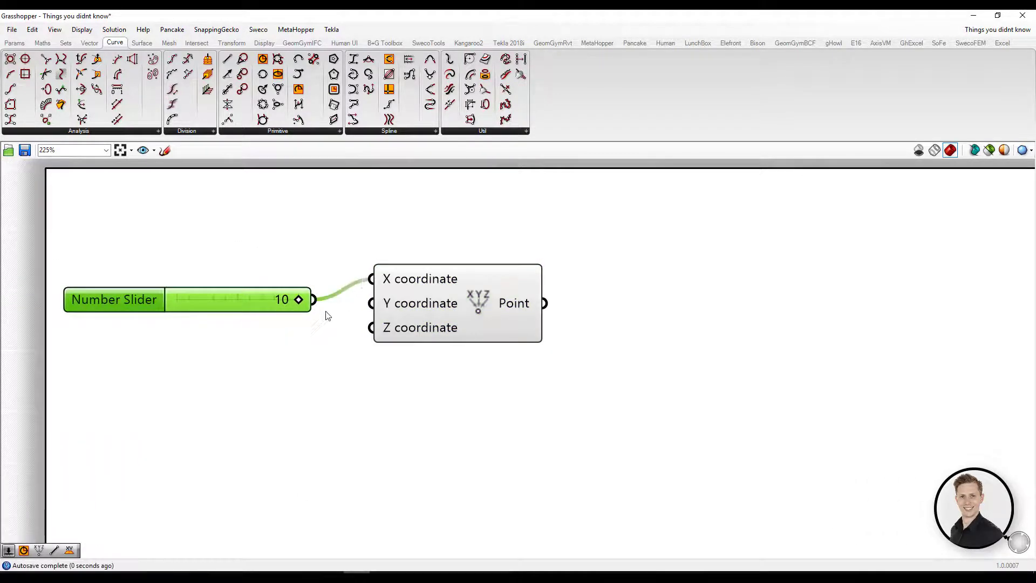
{"action": "left_click_drag", "start_coordinate": [313, 300], "coordinate": [355, 329], "text": "shift"}
{"action": "left_click", "coordinate": [350, 394]}
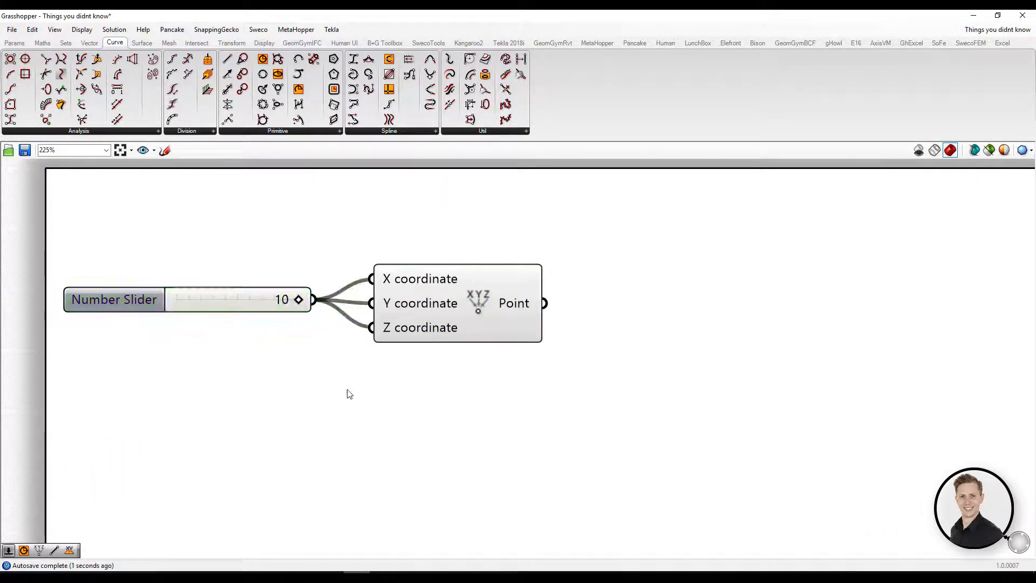
{"action": "key", "text": "ctrl+z"}
{"action": "key", "text": "ctrl+z"}
{"action": "left_click_drag", "start_coordinate": [313, 300], "coordinate": [367, 327]}
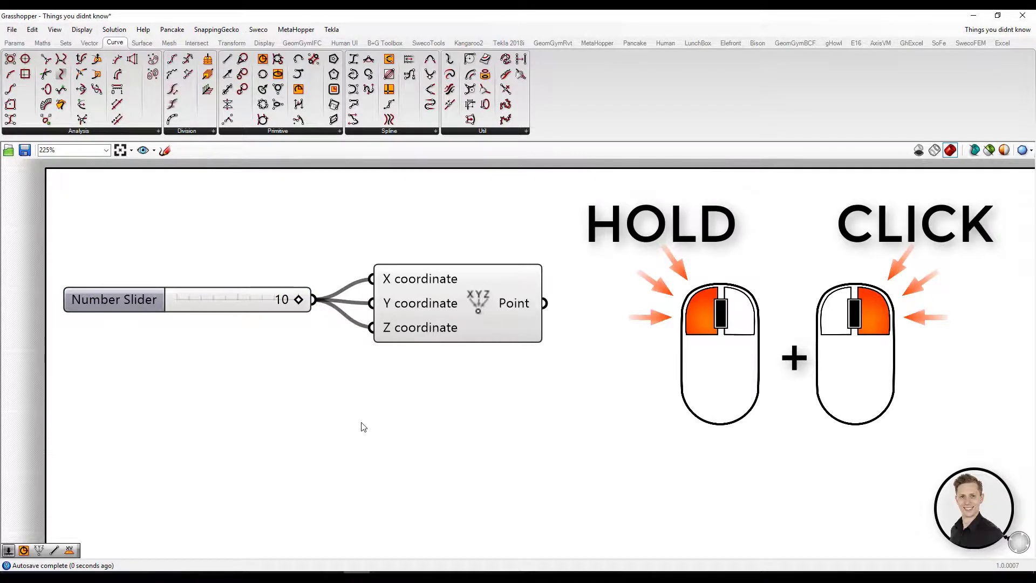
- Add a Merge component and wire the slider into all its inputs in one drag
{"action": "scroll", "coordinate": [364, 427], "scroll_direction": "down", "scroll_amount": 4}
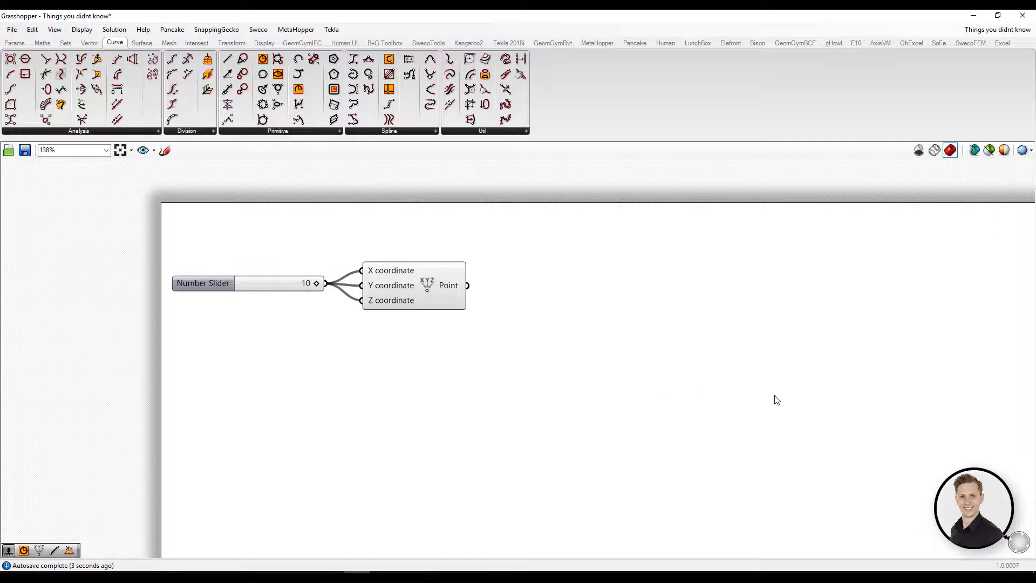
{"action": "double_click", "coordinate": [777, 400]}
{"action": "type", "text": "merg"}
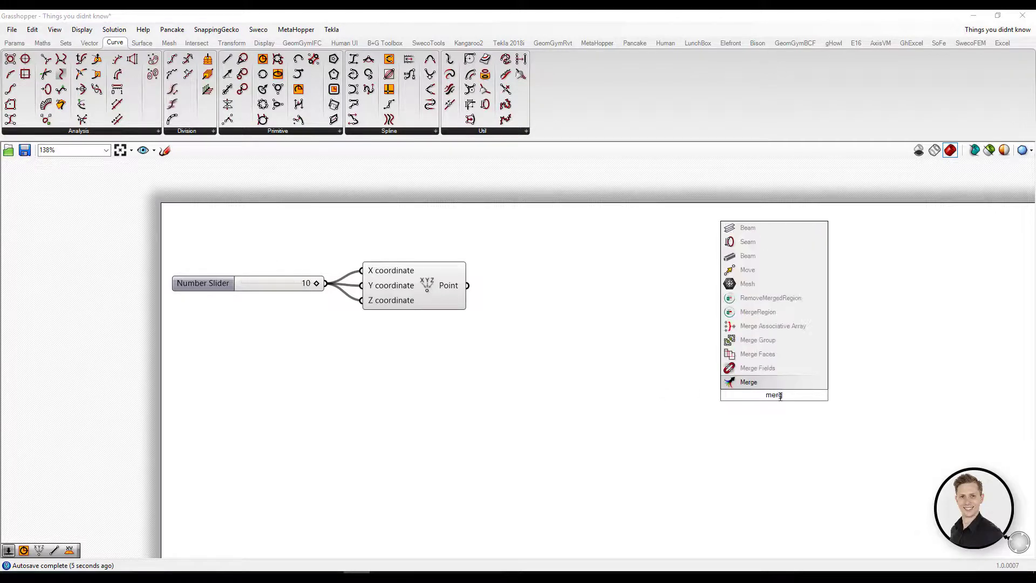
{"action": "key", "text": "Return"}
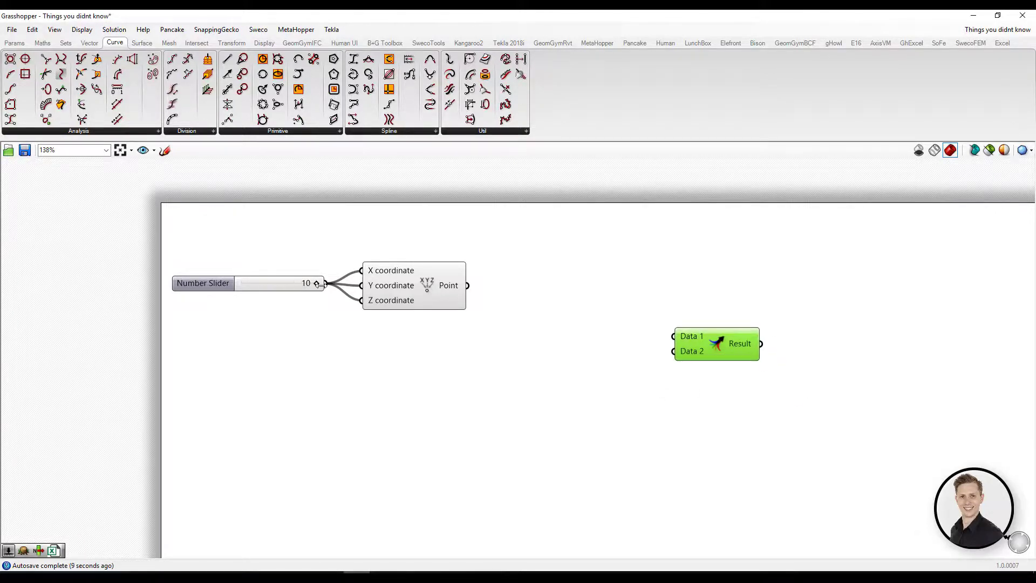
{"action": "left_click_drag", "start_coordinate": [321, 283], "coordinate": [662, 469]}
{"action": "left_click", "coordinate": [927, 343]}
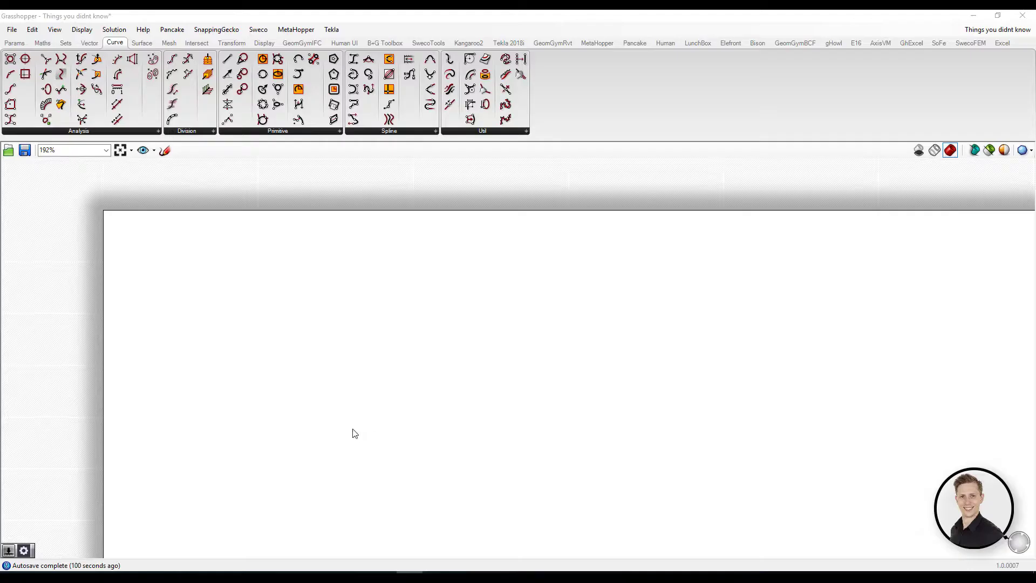
- Try '-1' in the component search, which gives a Subtraction component, then delete it
{"action": "double_click", "coordinate": [236, 289]}
{"action": "type", "text": "-10"}
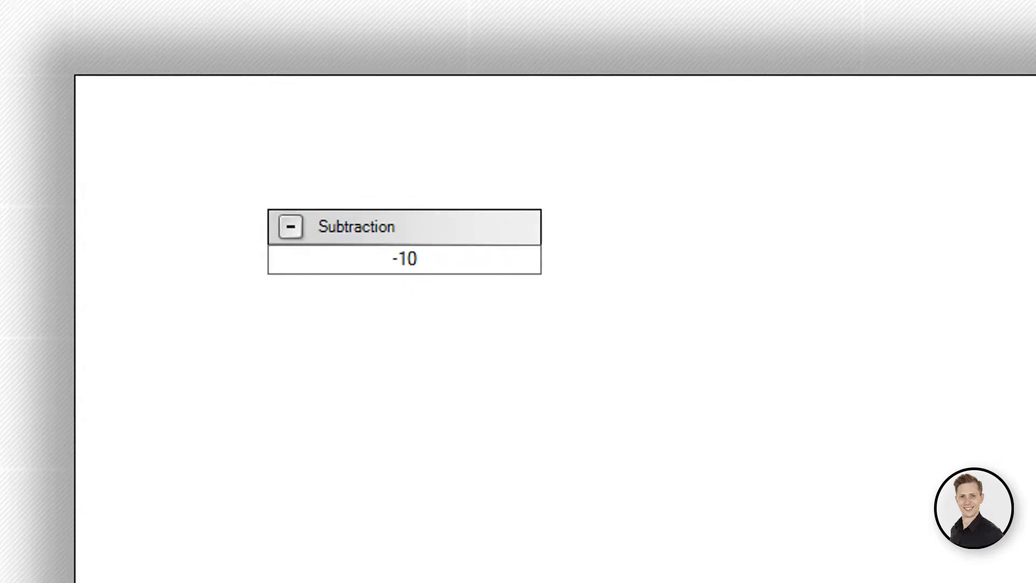
{"action": "key", "text": "Return"}
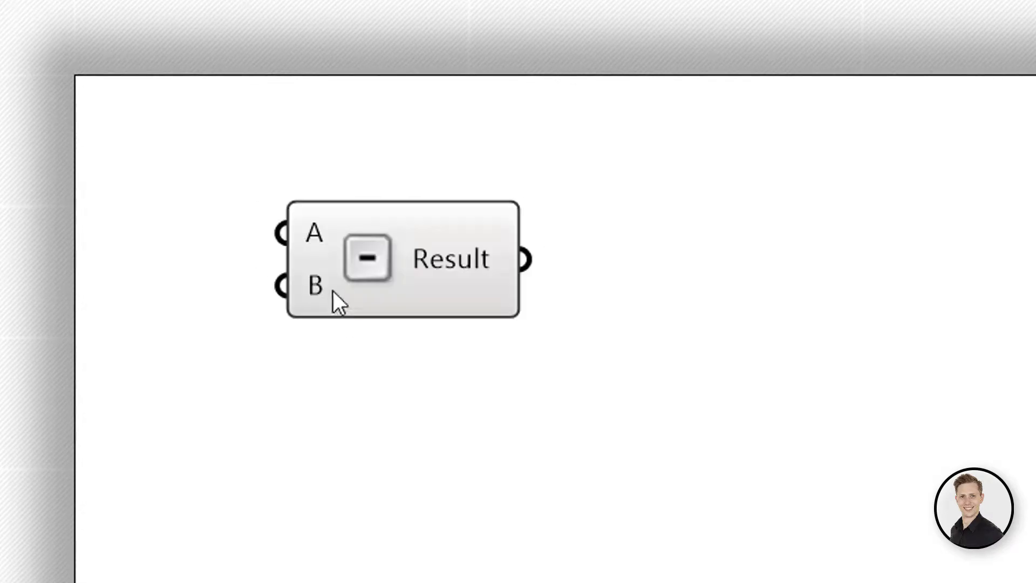
{"action": "left_click", "coordinate": [442, 285]}
{"action": "key", "text": "Delete"}
- Create a 10 slider, connect it to a Negative component, then remove the Negative component
{"action": "double_click", "coordinate": [443, 284]}
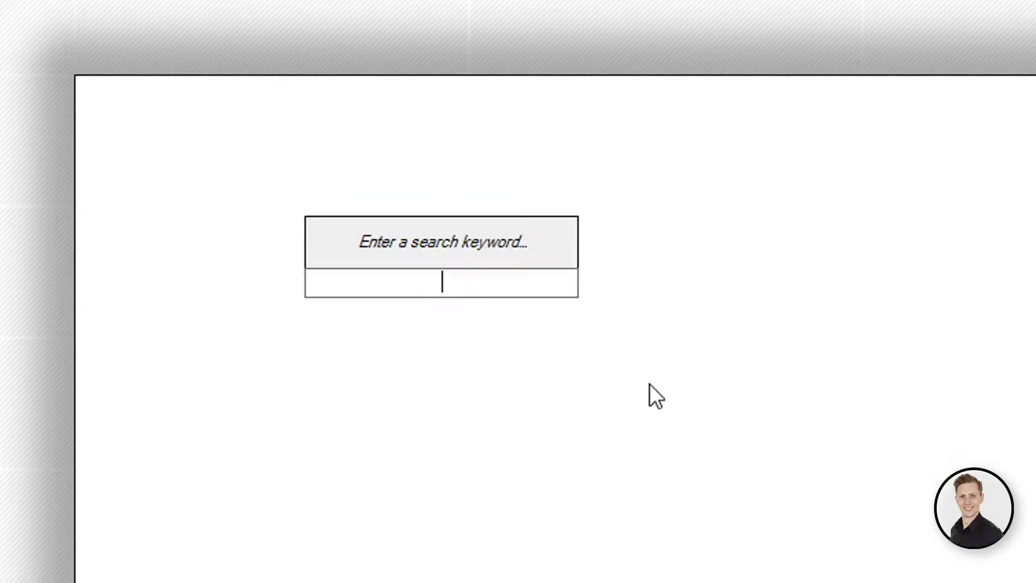
{"action": "type", "text": "10"}
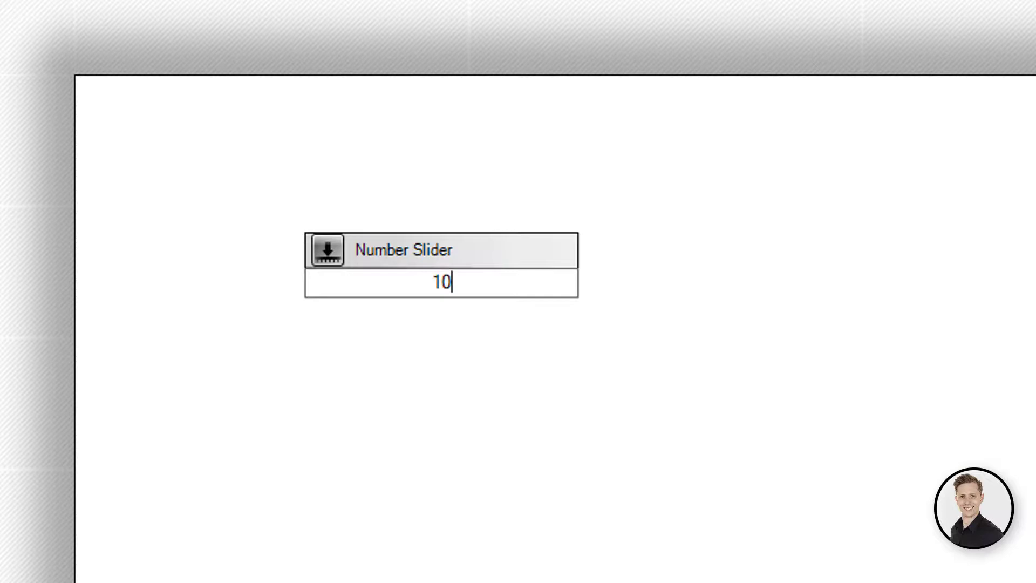
{"action": "key", "text": "Return"}
{"action": "double_click", "coordinate": [879, 338]}
{"action": "type", "text": "nega"}
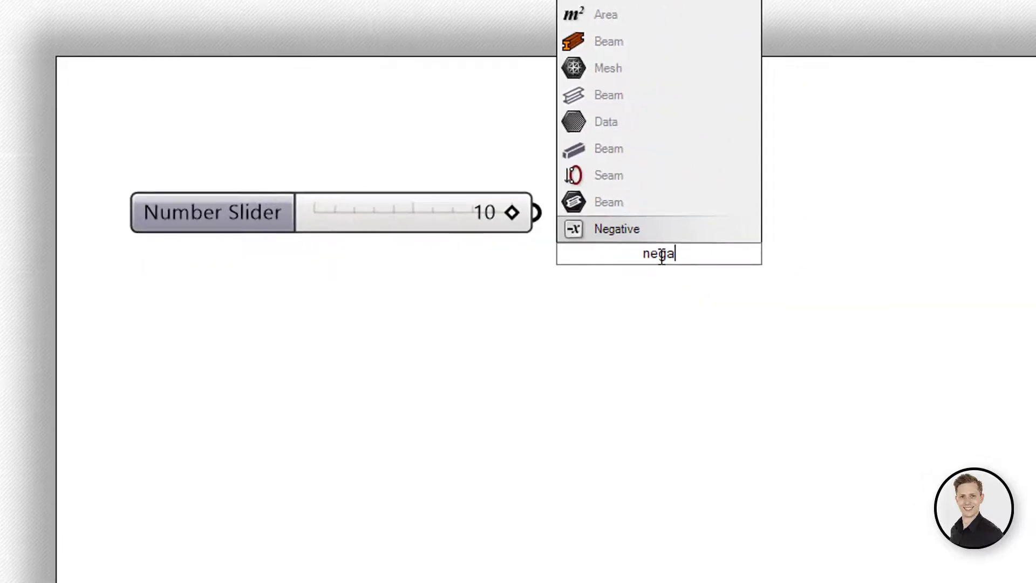
{"action": "key", "text": "Return"}
{"action": "left_click_drag", "start_coordinate": [506, 201], "coordinate": [612, 238]}
{"action": "key", "text": "Delete"}
- Edit the slider to range from -1000000 to 1000000 with value -10
{"action": "right_click", "coordinate": [263, 193]}
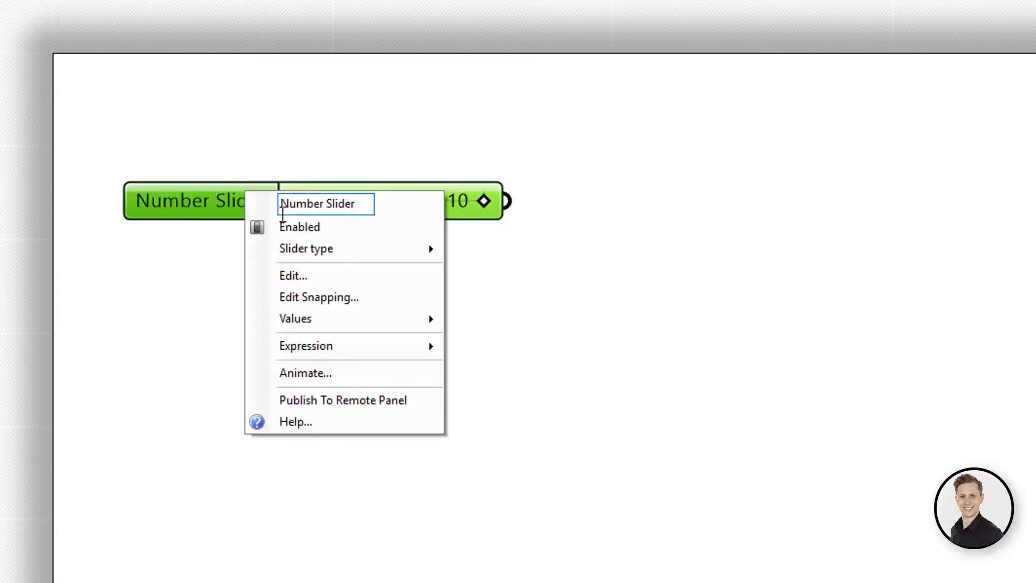
{"action": "left_click", "coordinate": [190, 198]}
{"action": "right_click", "coordinate": [190, 198]}
{"action": "left_click", "coordinate": [230, 281]}
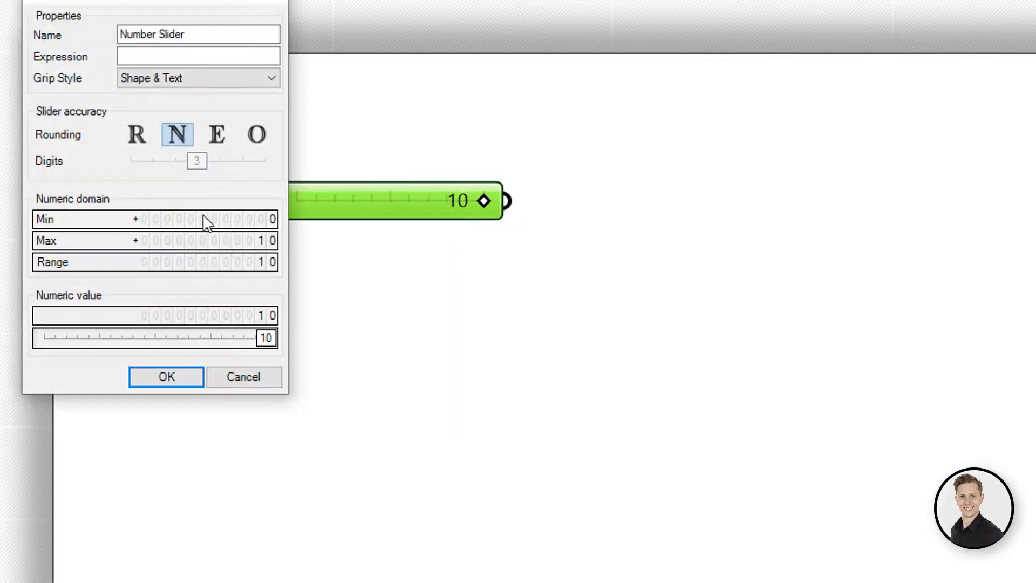
{"action": "scroll", "coordinate": [203, 220], "scroll_direction": "down", "scroll_amount": 1}
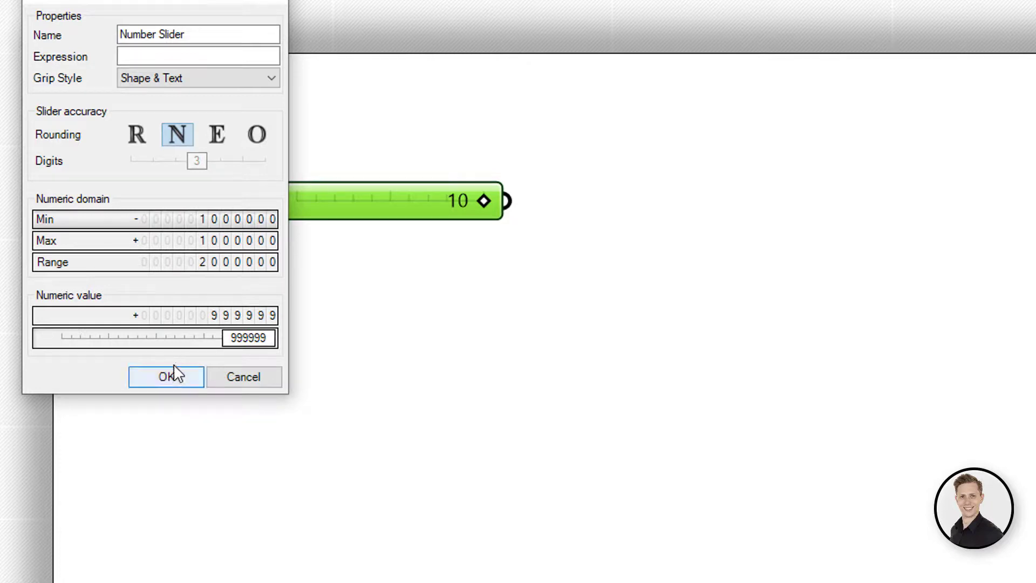
{"action": "left_click", "coordinate": [229, 340]}
{"action": "key", "text": "BackSpace"}
{"action": "type", "text": "-10"}
{"action": "left_click", "coordinate": [255, 333]}
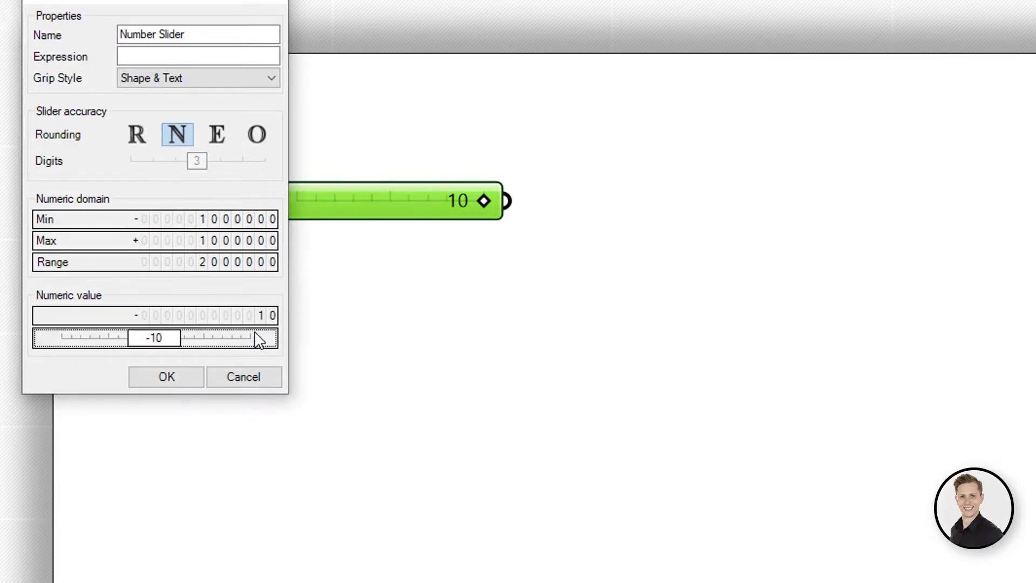
{"action": "left_click", "coordinate": [193, 377]}
{"action": "left_click", "coordinate": [398, 367]}
{"action": "left_click", "coordinate": [458, 209]}
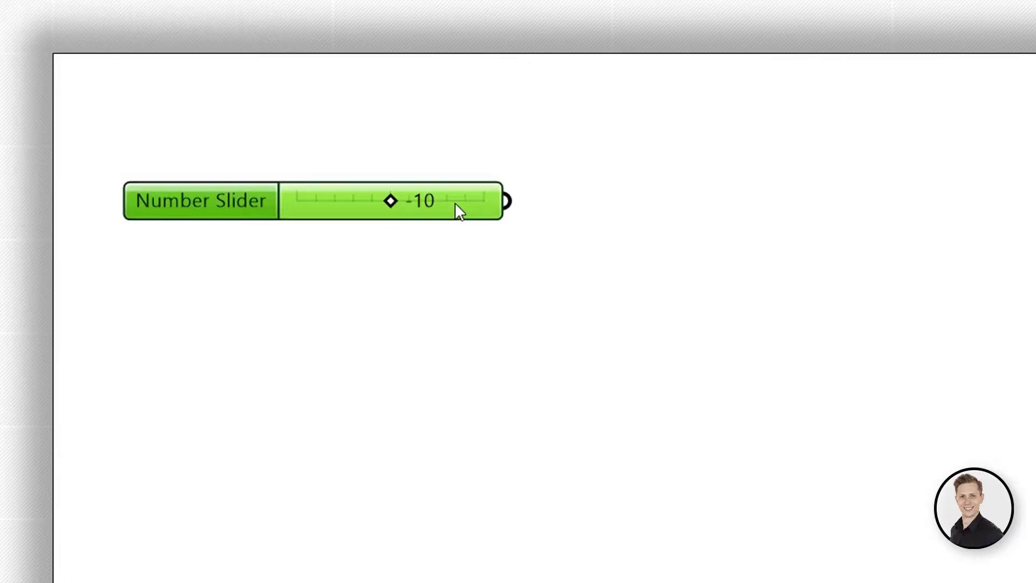
- Delete the slider and create a new -10 slider by entering '-10..' in the search
{"action": "key", "text": "Delete"}
{"action": "double_click", "coordinate": [415, 227]}
{"action": "type", "text": "-10"}
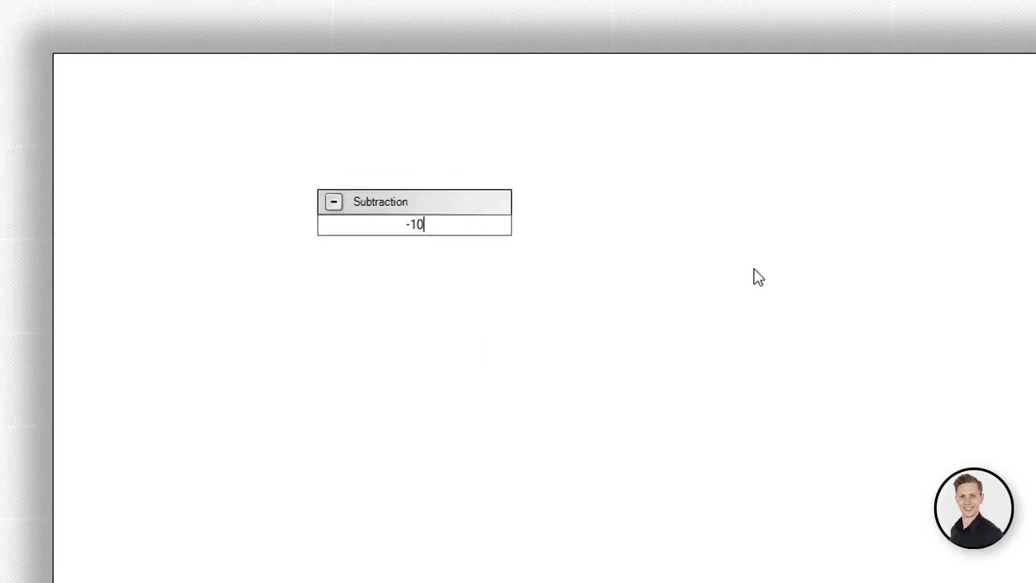
{"action": "type", "text": "."}
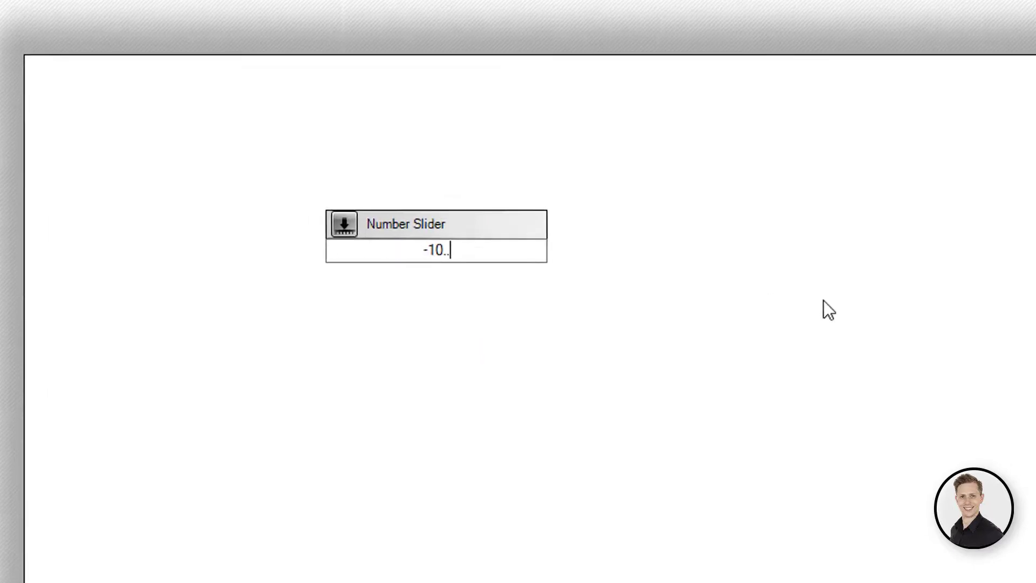
{"action": "type", "text": "."}
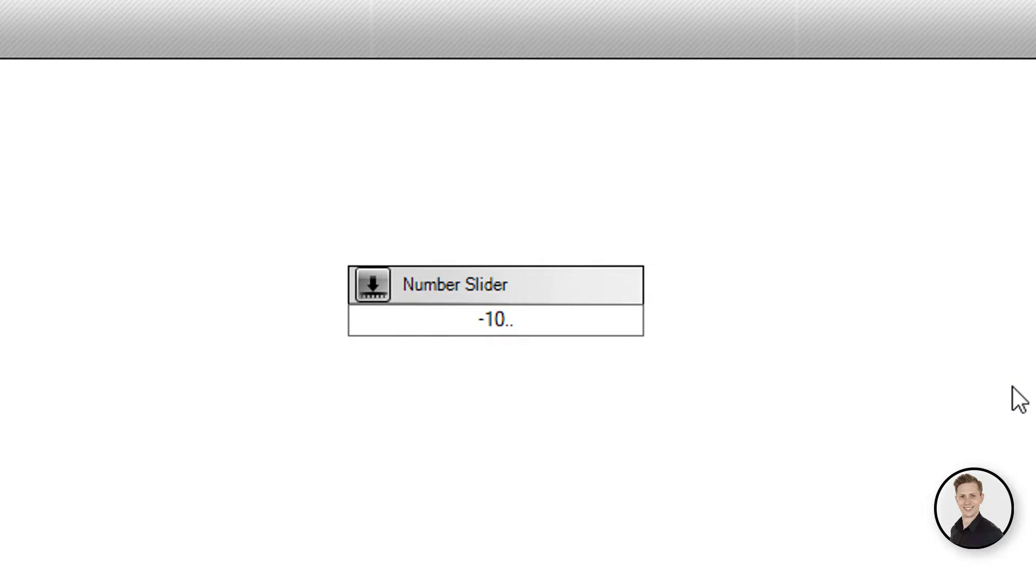
{"action": "key", "text": "Return"}
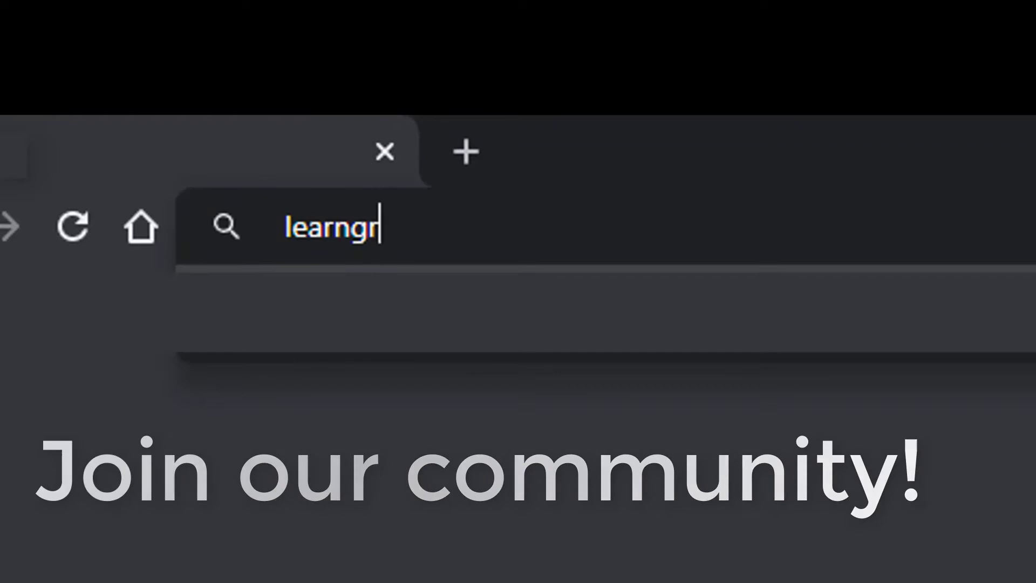
- Enter learngrasshopper.com in the browser address bar
{"action": "type", "text": "opper.co"}
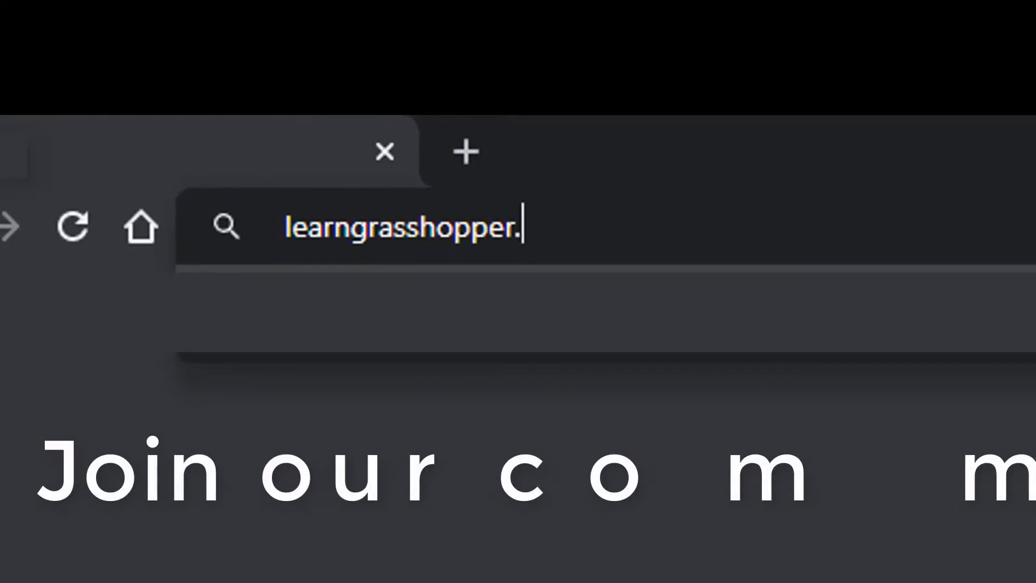